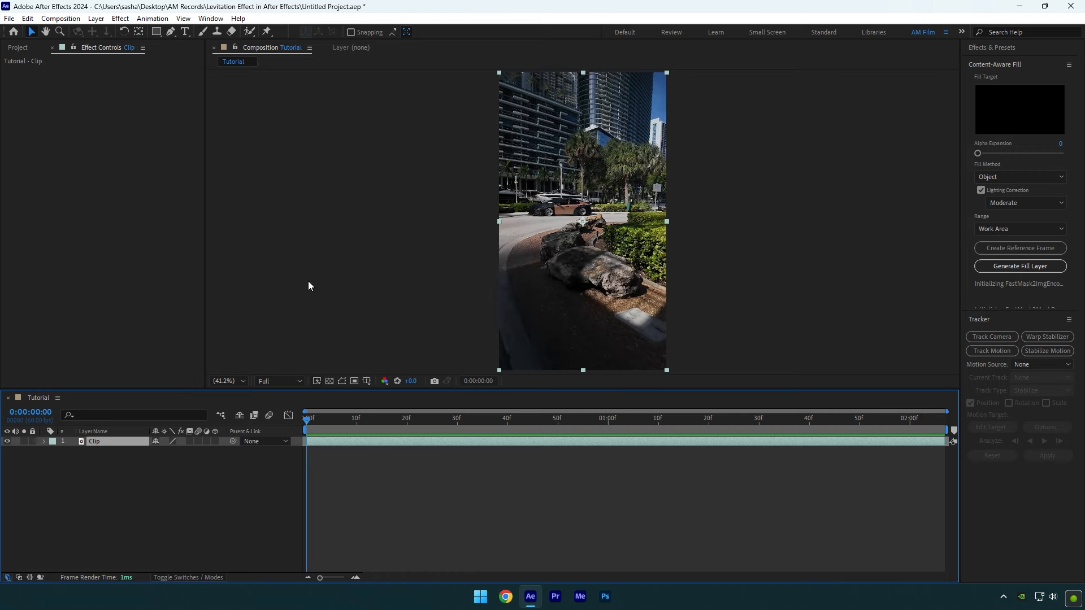
Open the Clip layer for rotoscoping and paint over the whole car with the Roto Brush, refining its selected outline.
click(251, 32)
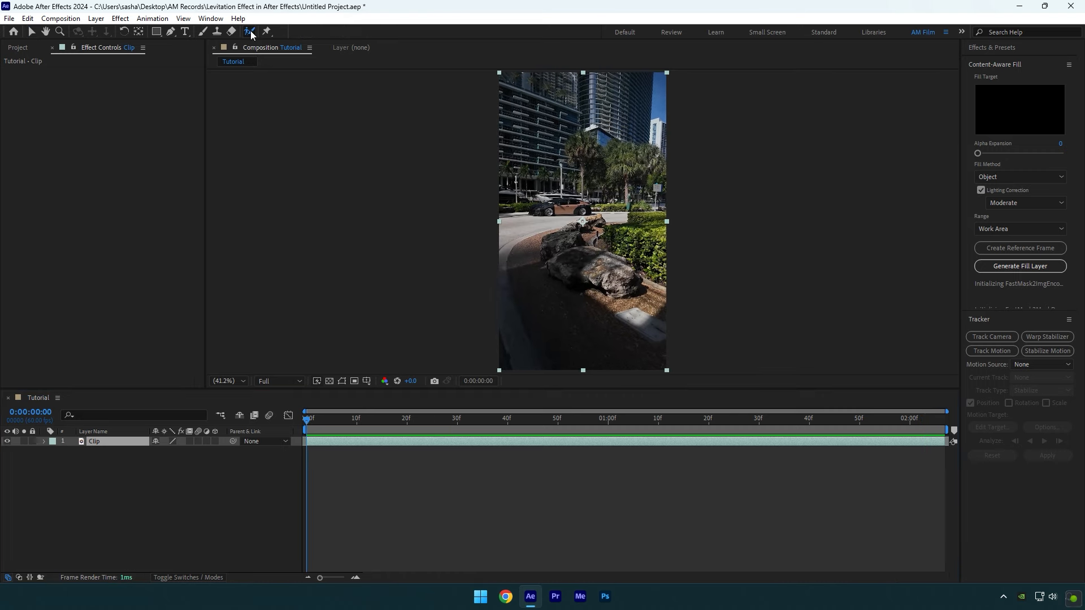
double_click(603, 210)
scroll(560, 173, up, 7)
mouse_move(293, 193)
mouse_down()
mouse_move(271, 258)
mouse_move(650, 273)
mouse_move(838, 254)
mouse_up()
drag(761, 151, 735, 145)
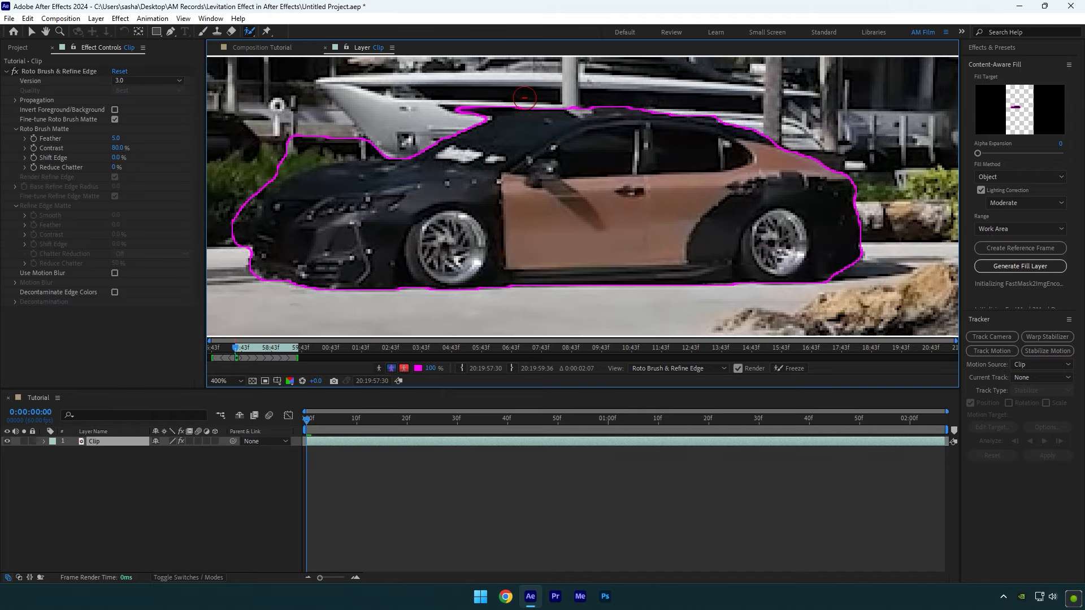
Freeze the Roto Brush propagation and check the isolated car in the Tutorial composition.
scroll(652, 168, down, 2)
click(787, 369)
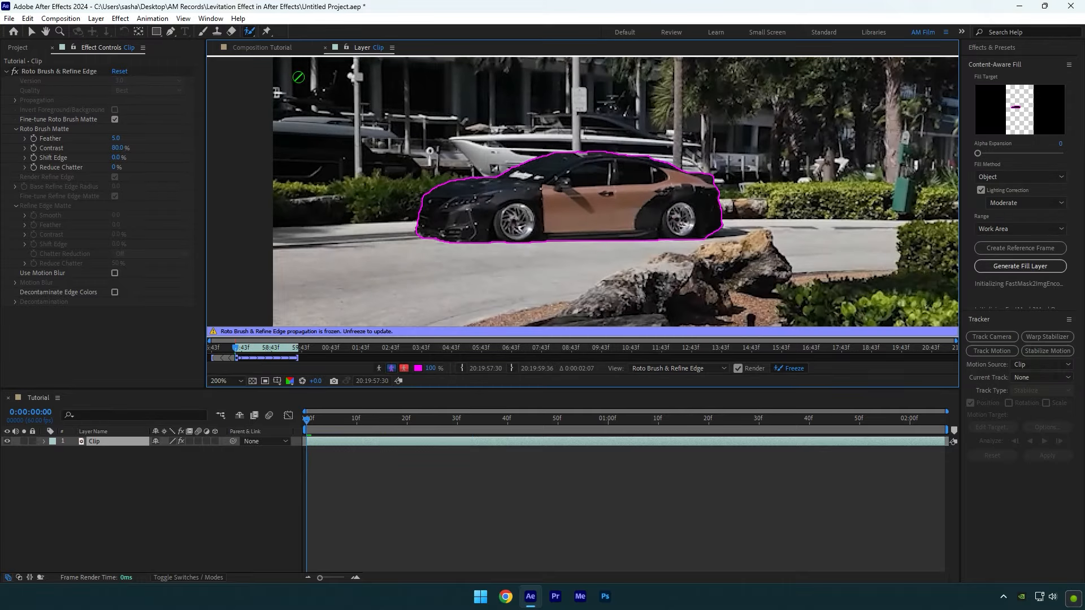
click(273, 50)
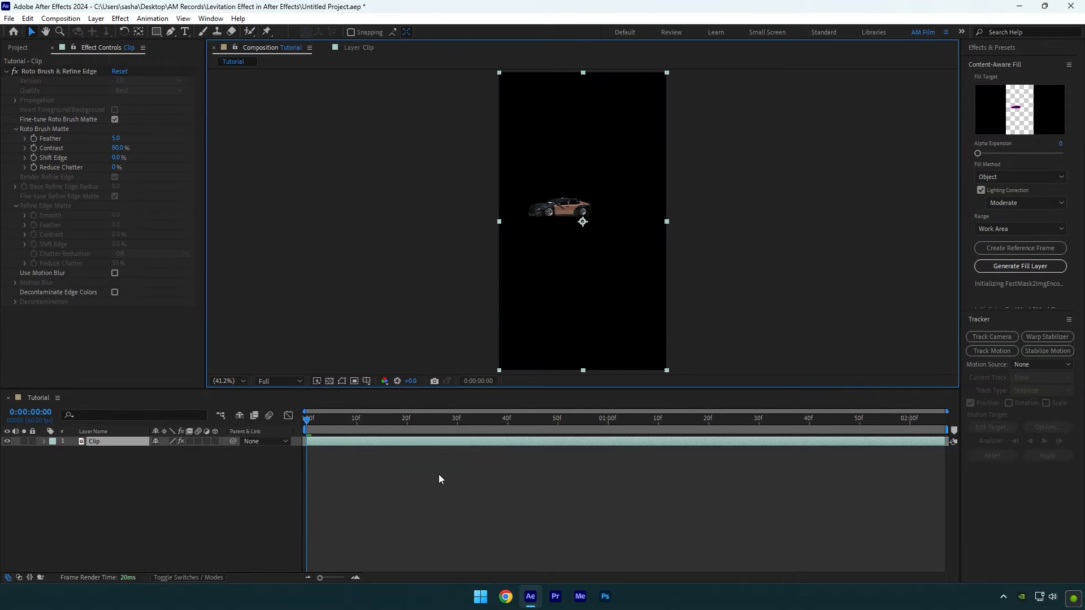
drag(430, 419, 283, 420)
Duplicate the Clip layer and remove the Roto Brush & Refine Edge effect from the lower copy.
key(ctrl+d)
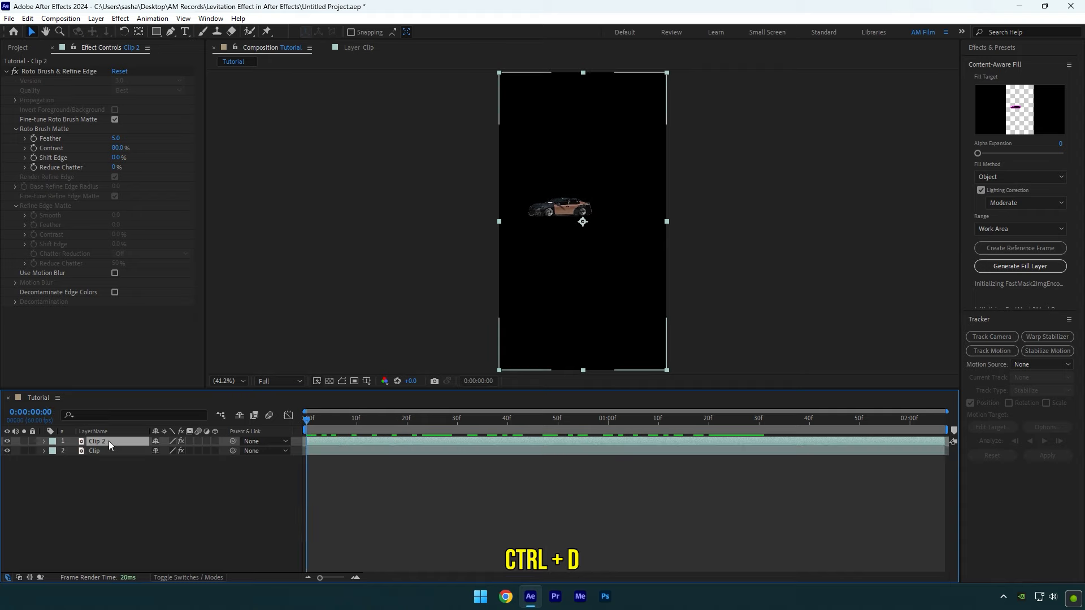
click(113, 451)
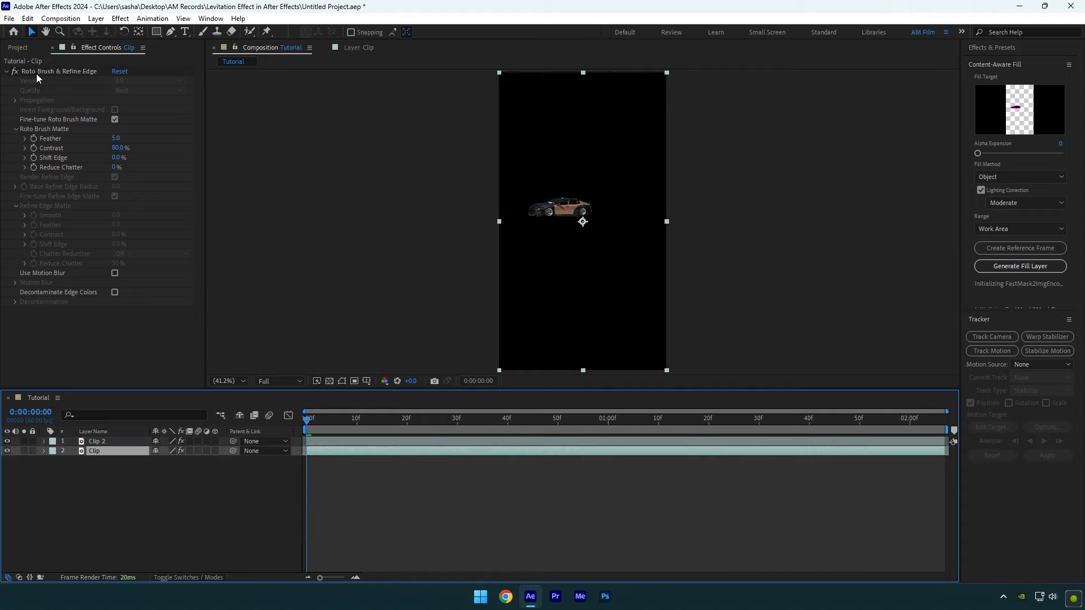
key(F2)
Rename the upper duplicate layer as Car only.
right_click(96, 442)
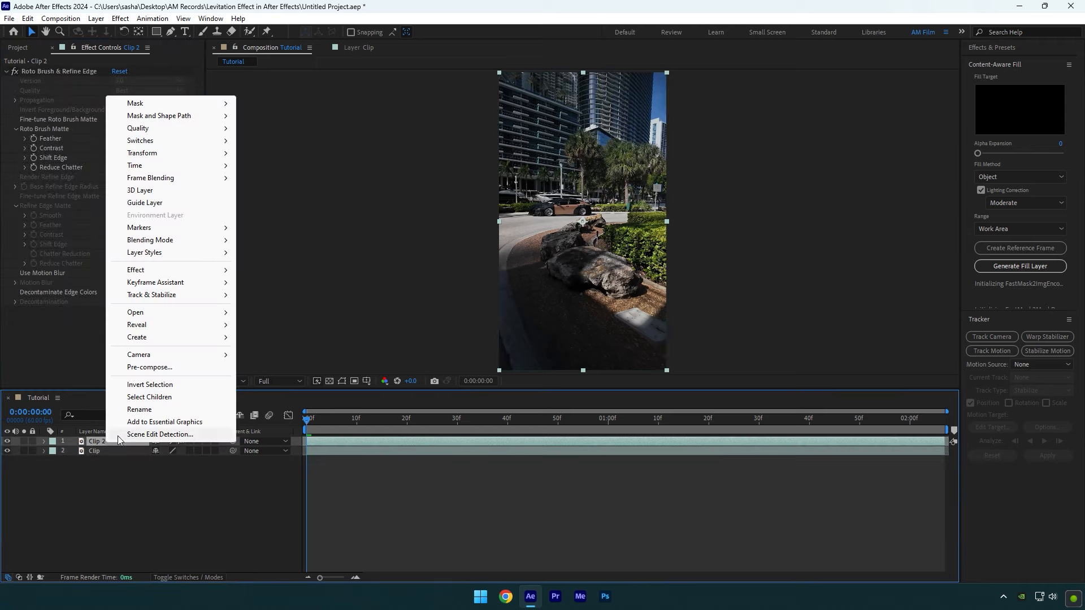
click(137, 409)
text(Car only)
key(Return)
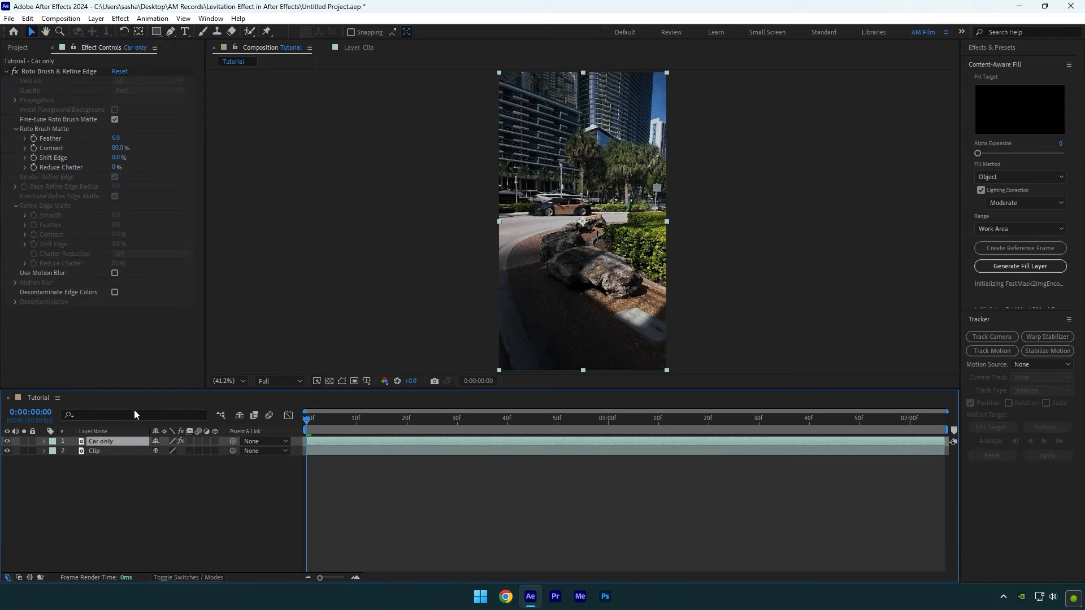
Hide the Car only layer and apply the Mocha AE effect to the Clip layer.
click(8, 441)
click(100, 451)
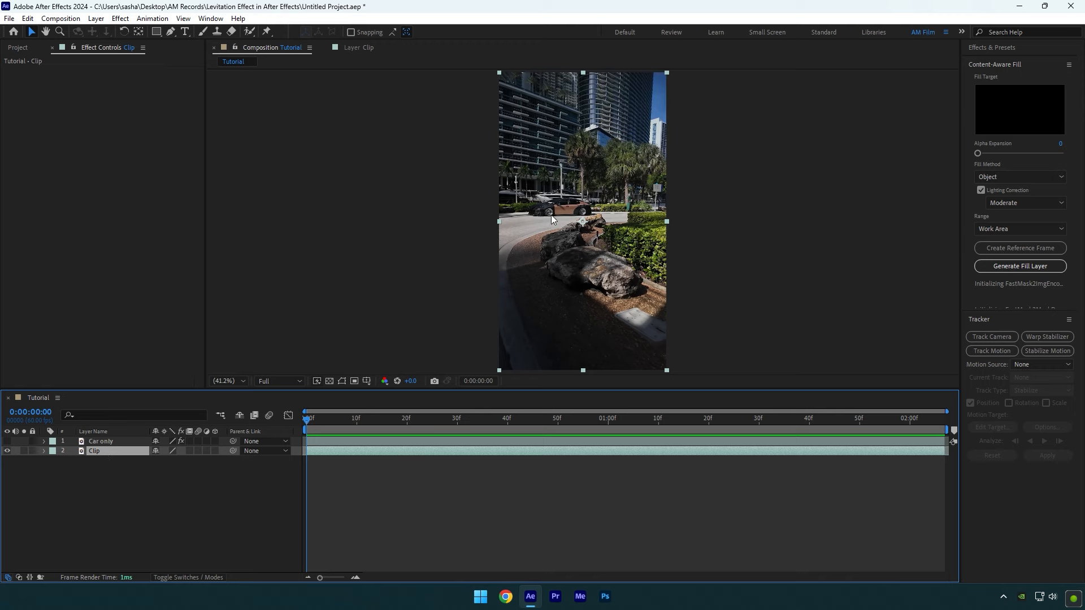
key(period)
key(ctrl+space)
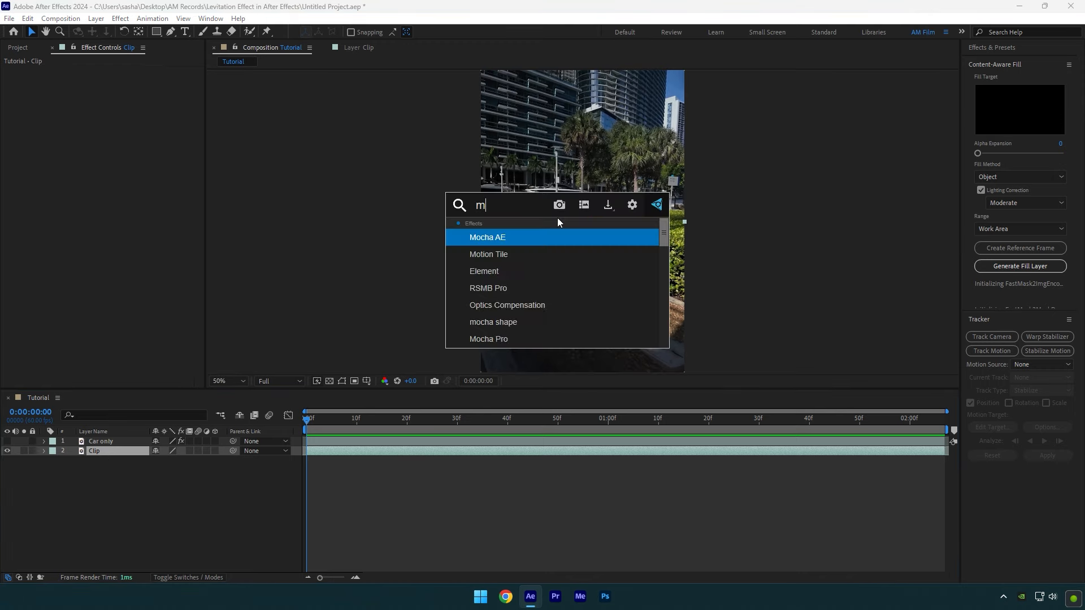
text(mocha)
key(Return)
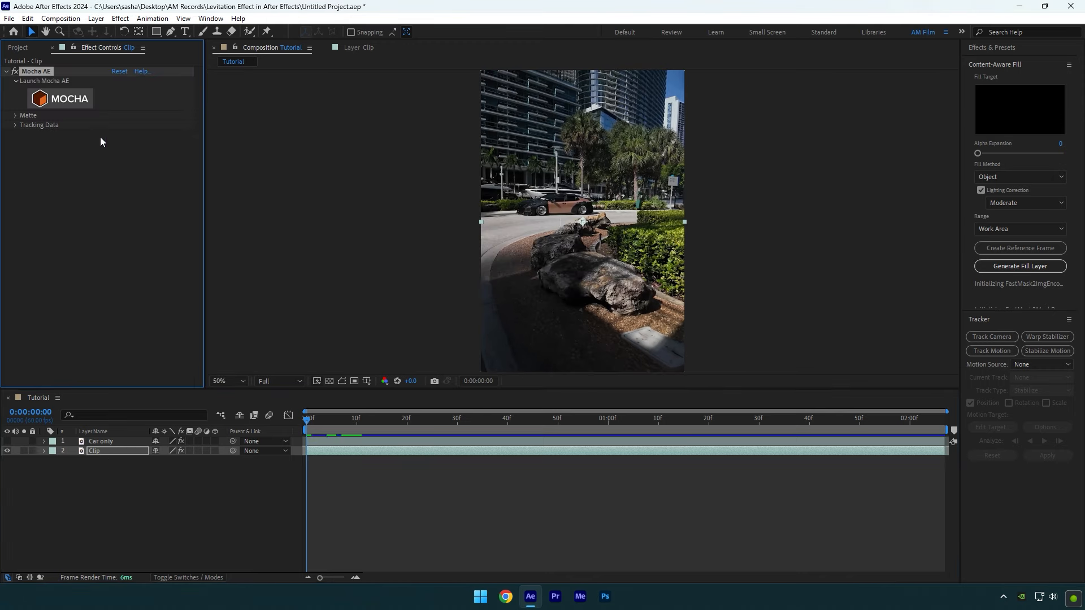
Launch Mocha AE and draw a closed spline loosely around the entire car at the first frame.
click(48, 104)
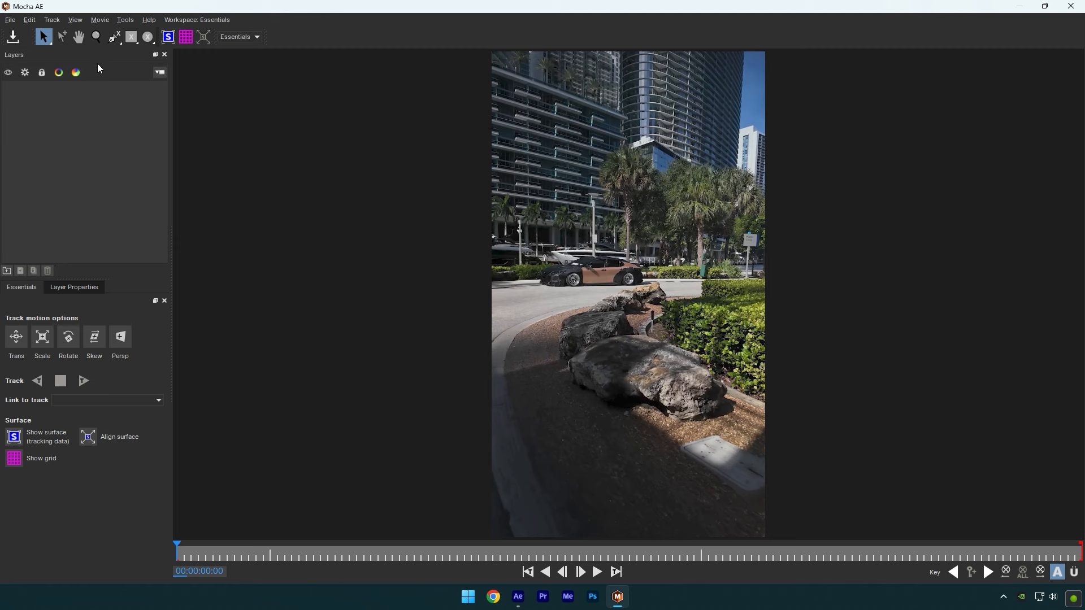
click(115, 38)
scroll(517, 270, up, 6)
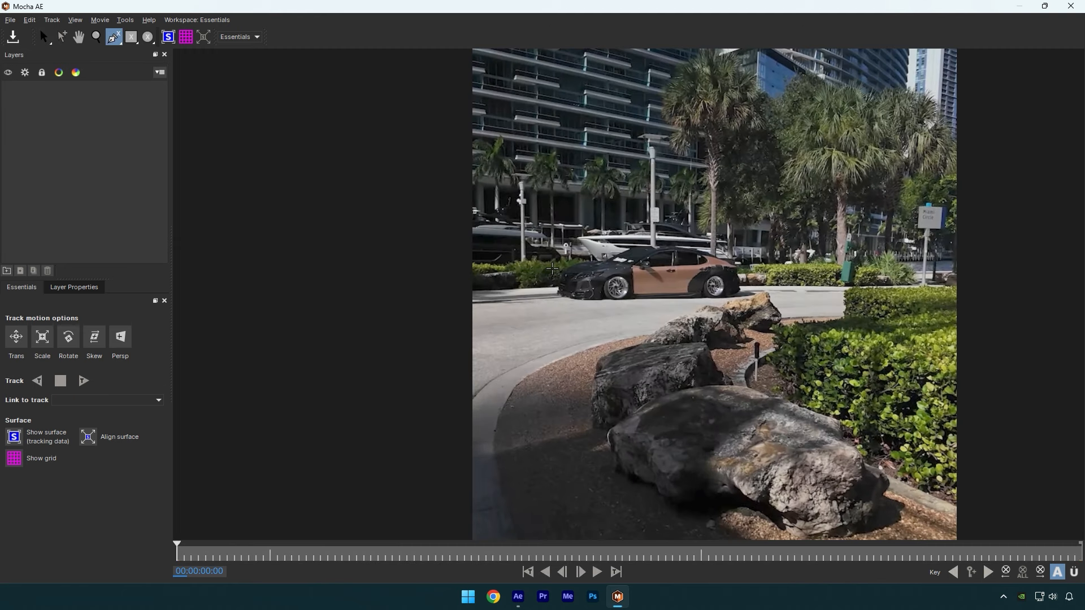
click(553, 268)
click(547, 296)
click(570, 304)
click(626, 309)
click(712, 303)
click(749, 299)
click(757, 284)
click(740, 254)
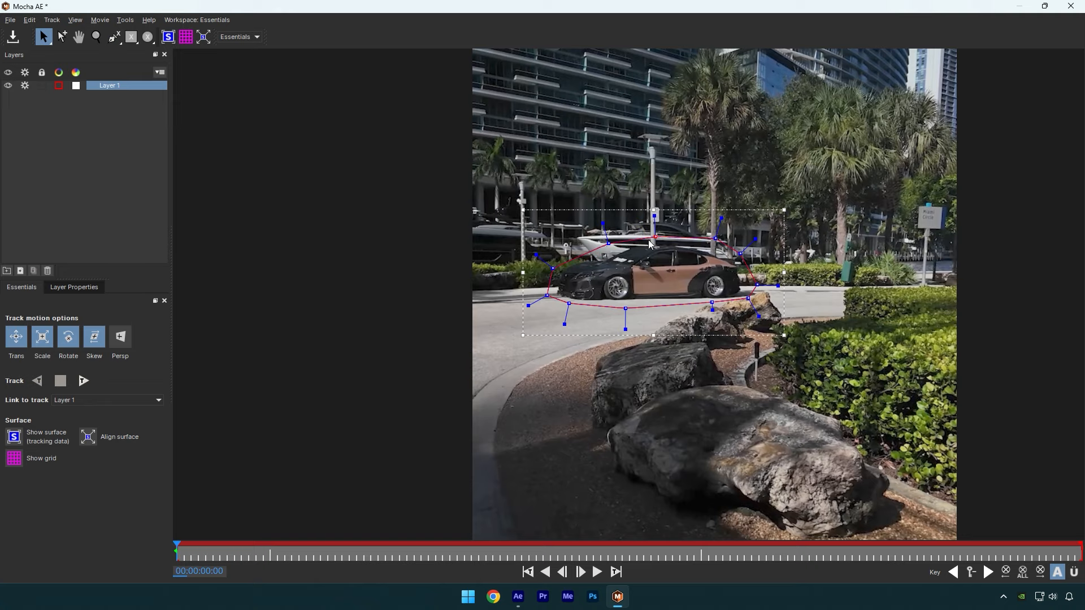
Adjust the spline's lower points beneath the car's wheels and track the shape forward through the clip.
drag(569, 304, 568, 308)
drag(713, 301, 711, 304)
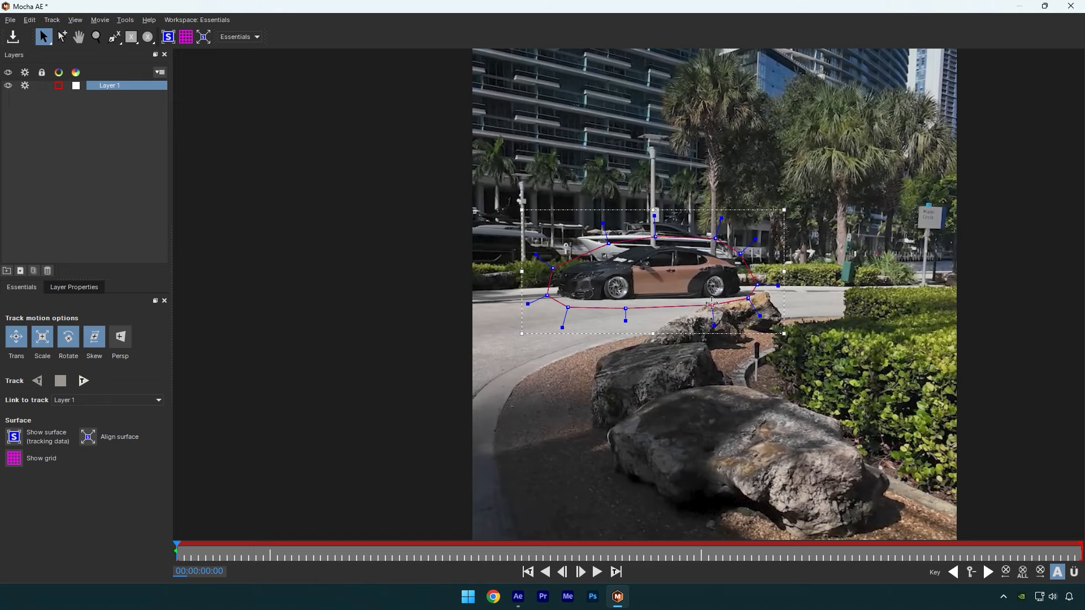
click(84, 384)
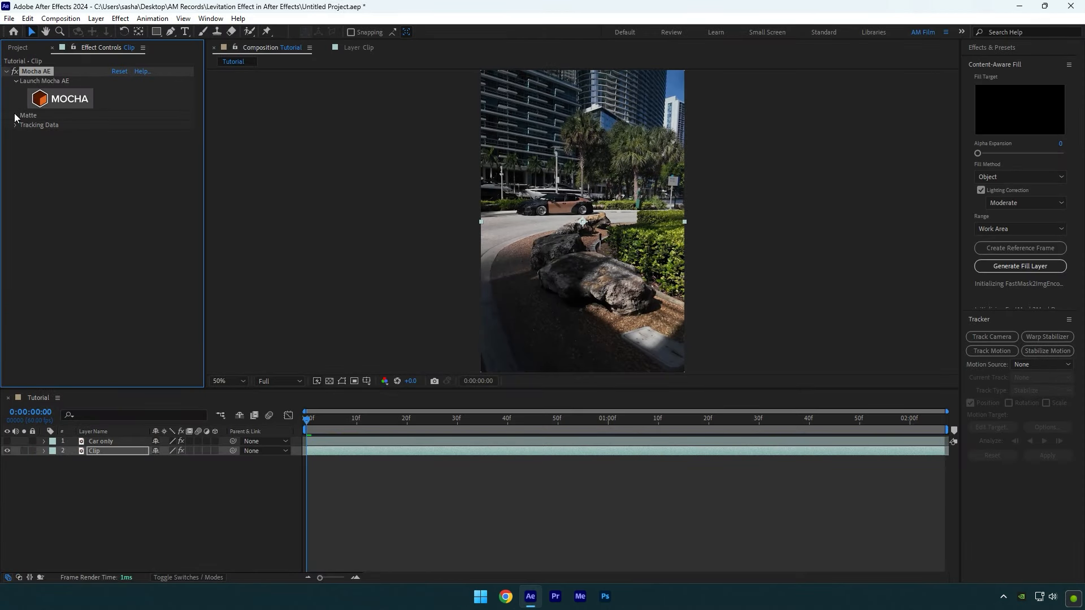
Create After Effects masks on the Clip layer from the Mocha AE matte.
click(16, 116)
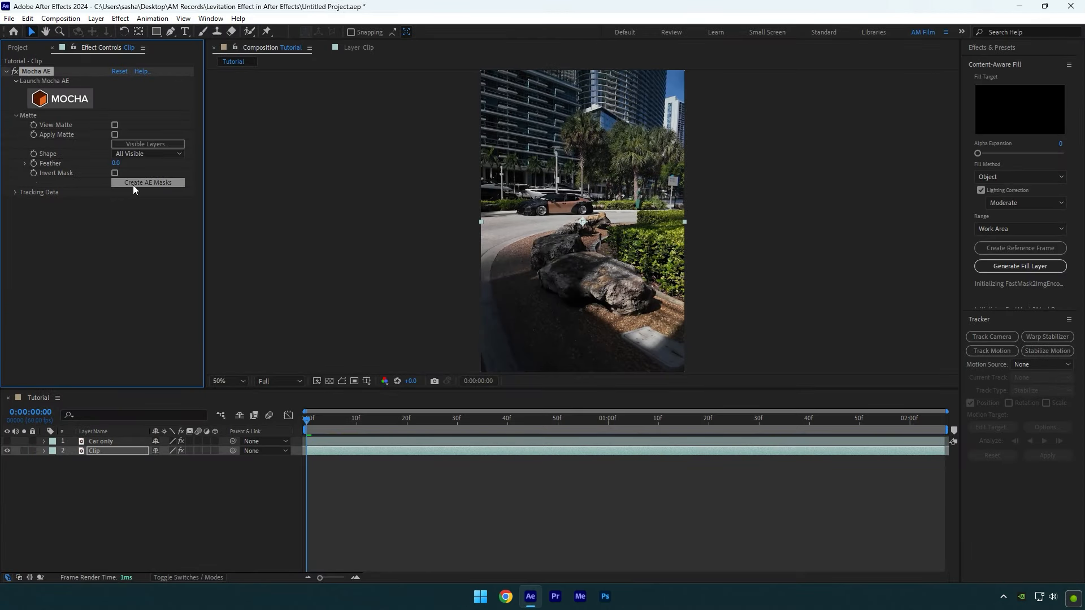
click(144, 183)
key(m)
Set the tracked car mask on the Clip layer to Subtract mode and collapse the layer.
click(96, 451)
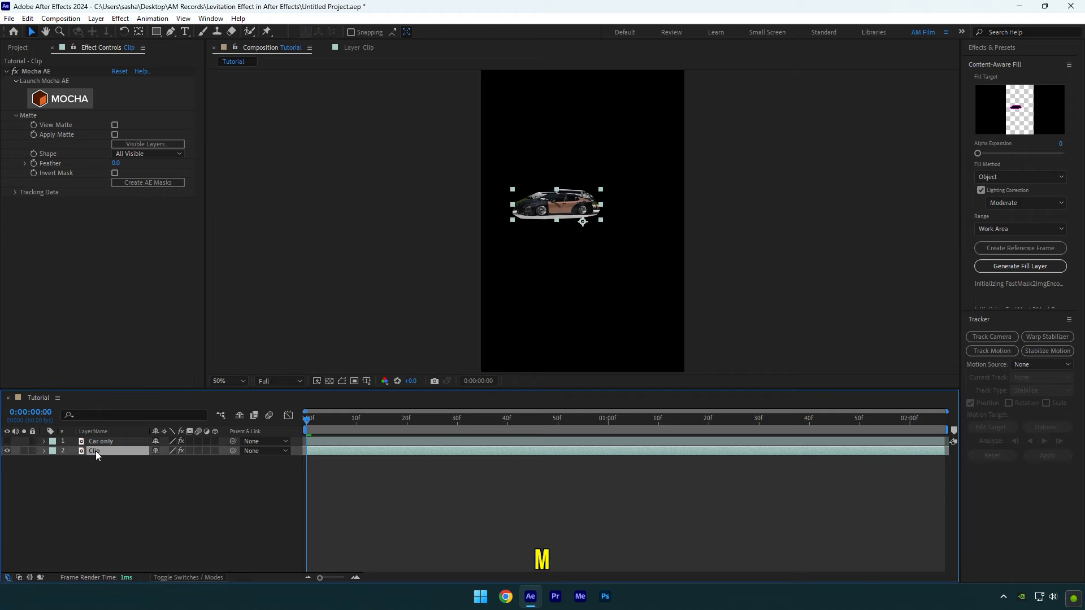
key(m)
click(169, 461)
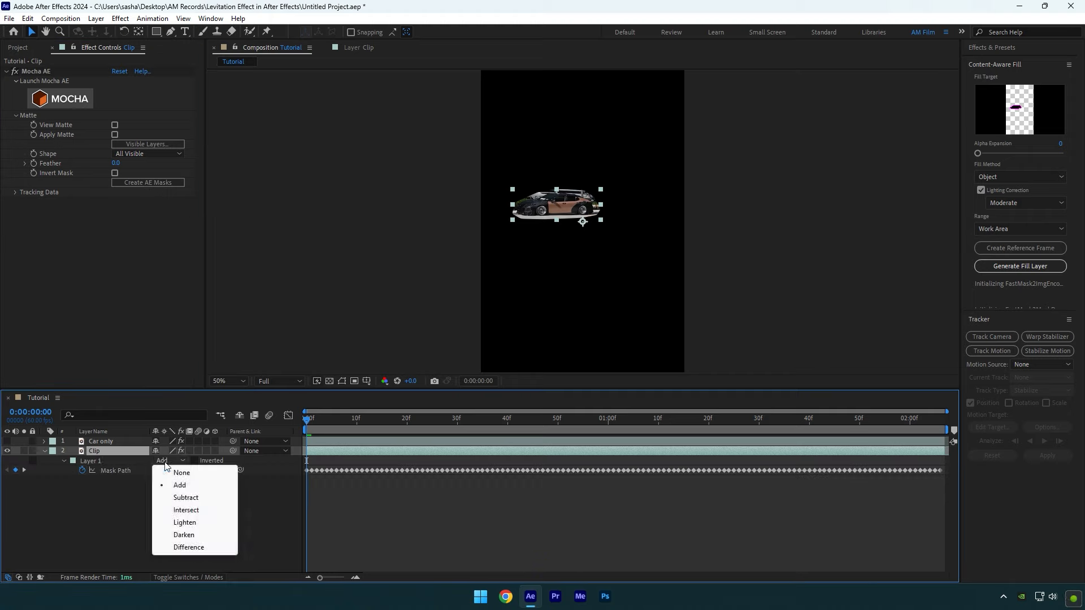
click(185, 496)
click(44, 451)
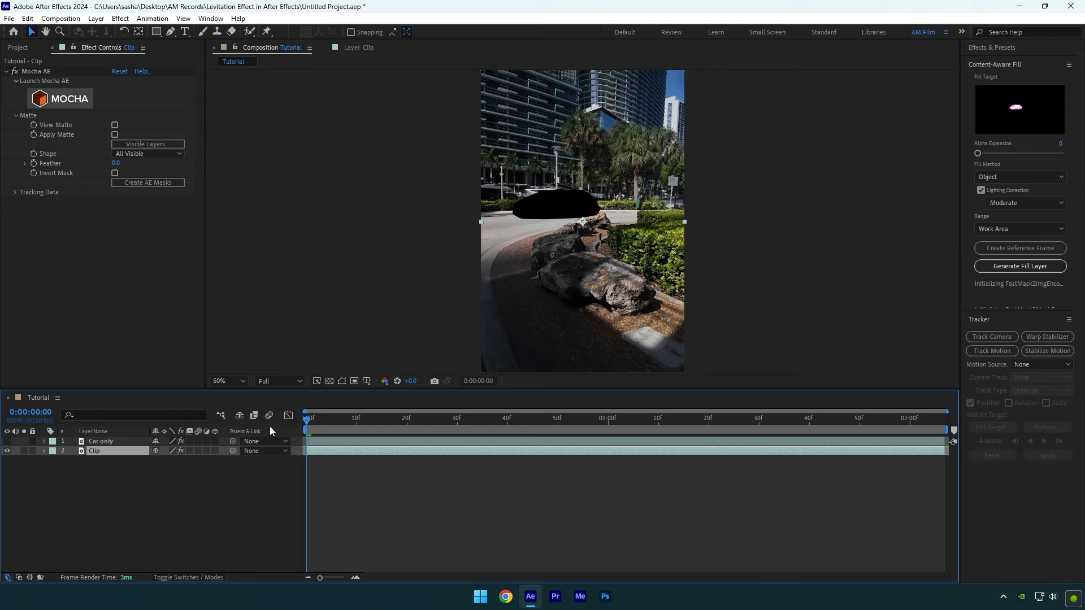
Create a Content-Aware Fill reference frame and, in Photoshop, paint over the car-shaped hole using the Remove Tool at size 70.
click(1035, 249)
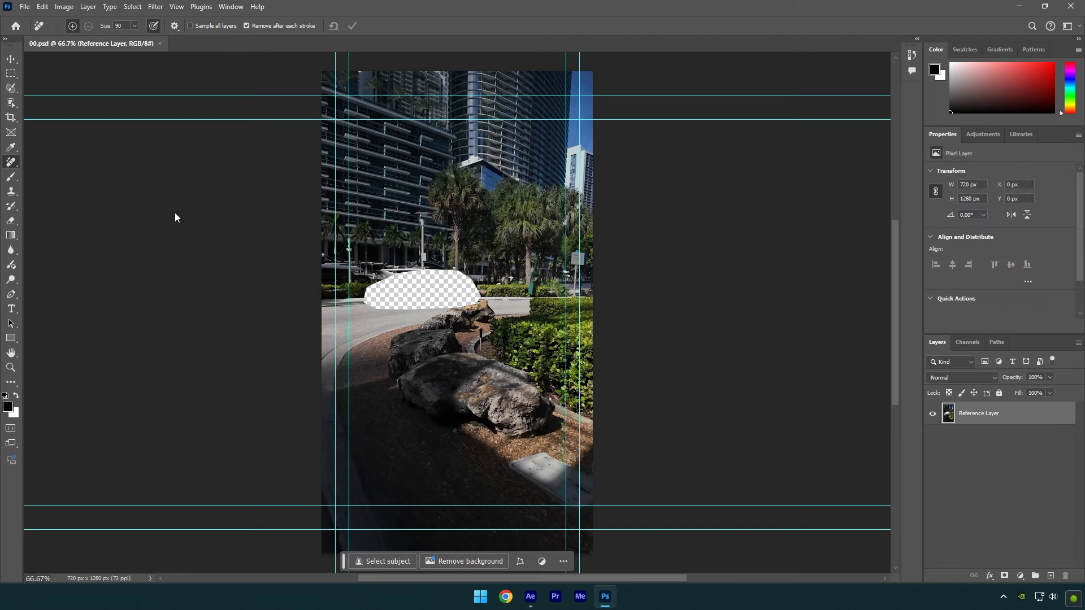
right_click(8, 164)
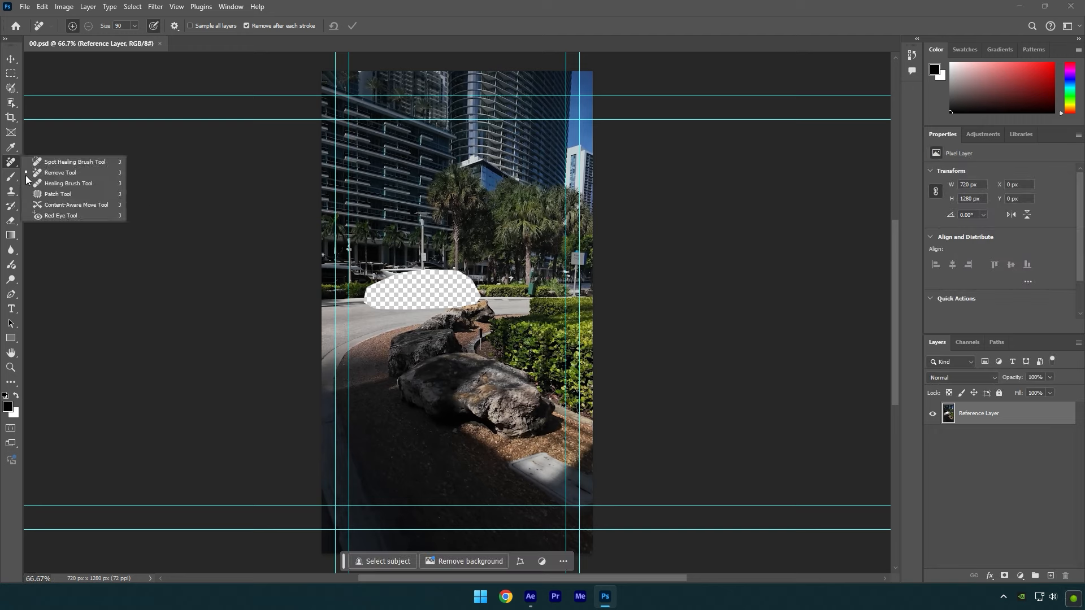
click(62, 181)
key(bracketleft)
key(bracketleft)
mouse_move(355, 290)
mouse_down()
mouse_move(433, 305)
mouse_move(474, 292)
mouse_move(448, 278)
mouse_move(390, 291)
mouse_move(472, 295)
mouse_up()
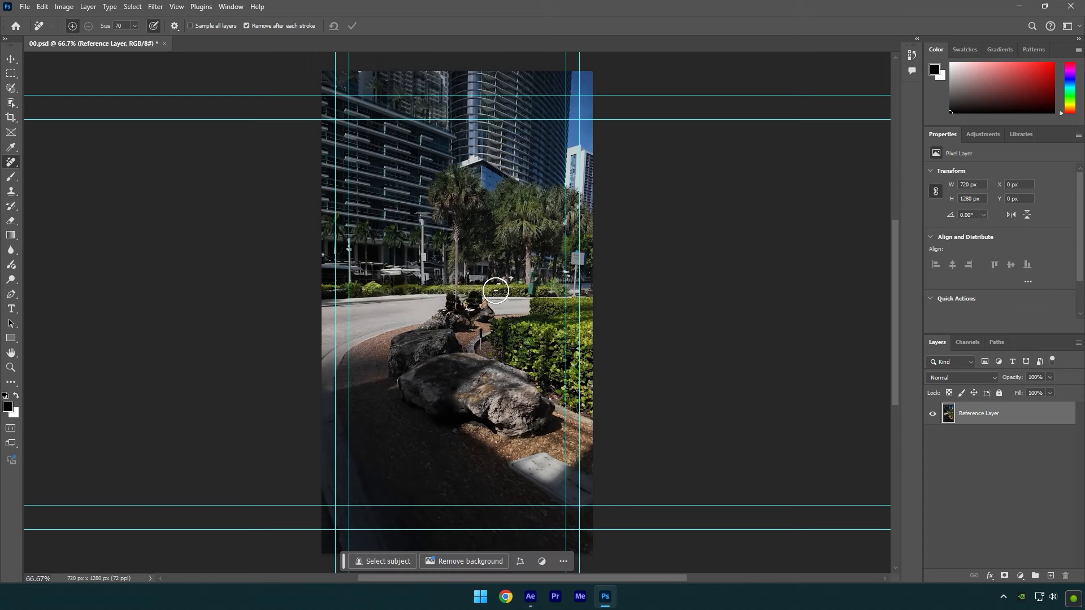
Save the retouched reference frame 00.psd and close Photoshop.
click(25, 7)
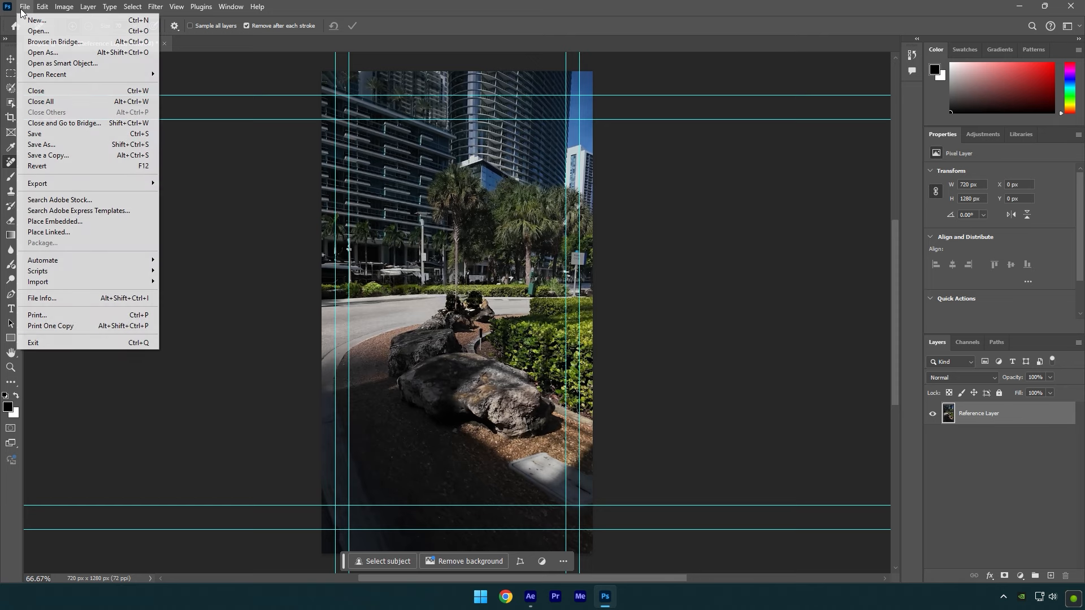
click(49, 134)
click(1071, 6)
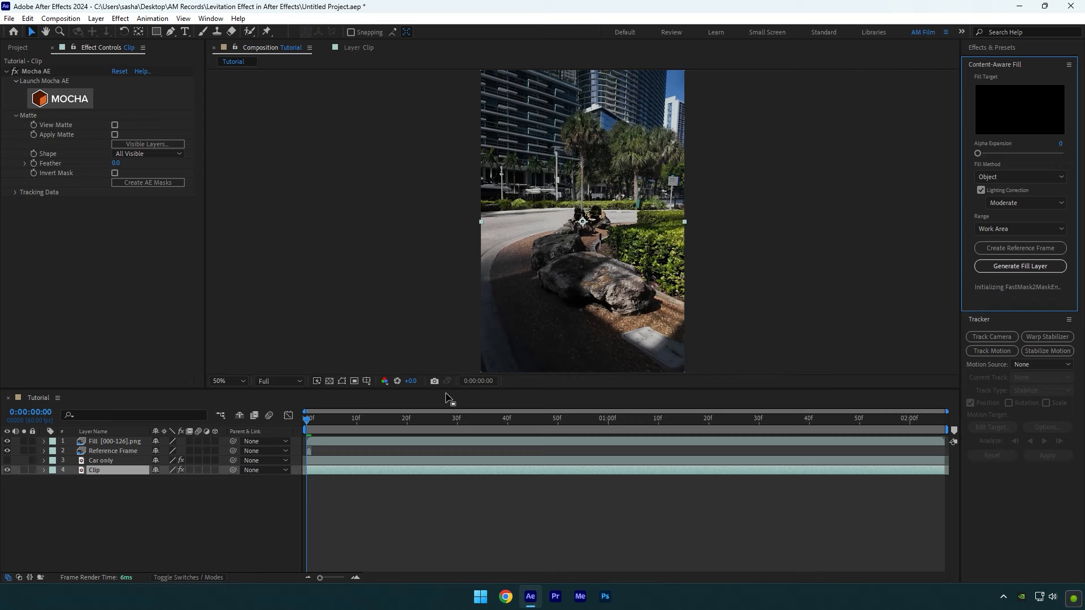
Check the generated fill, show the Car only layer and move it to the top of the layer stack.
drag(334, 421, 392, 434)
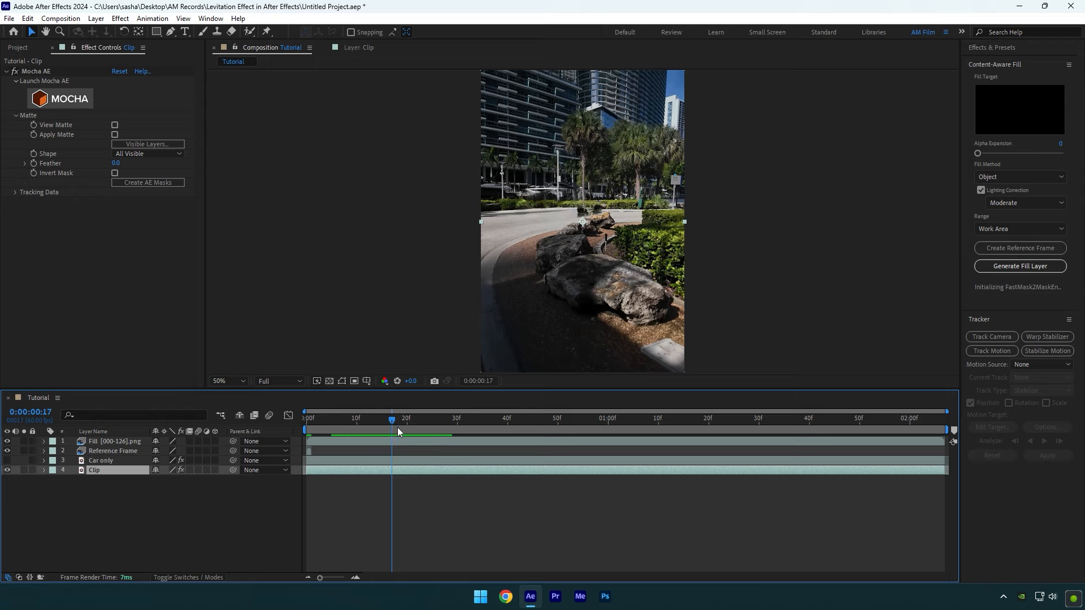
click(7, 461)
drag(105, 461, 106, 444)
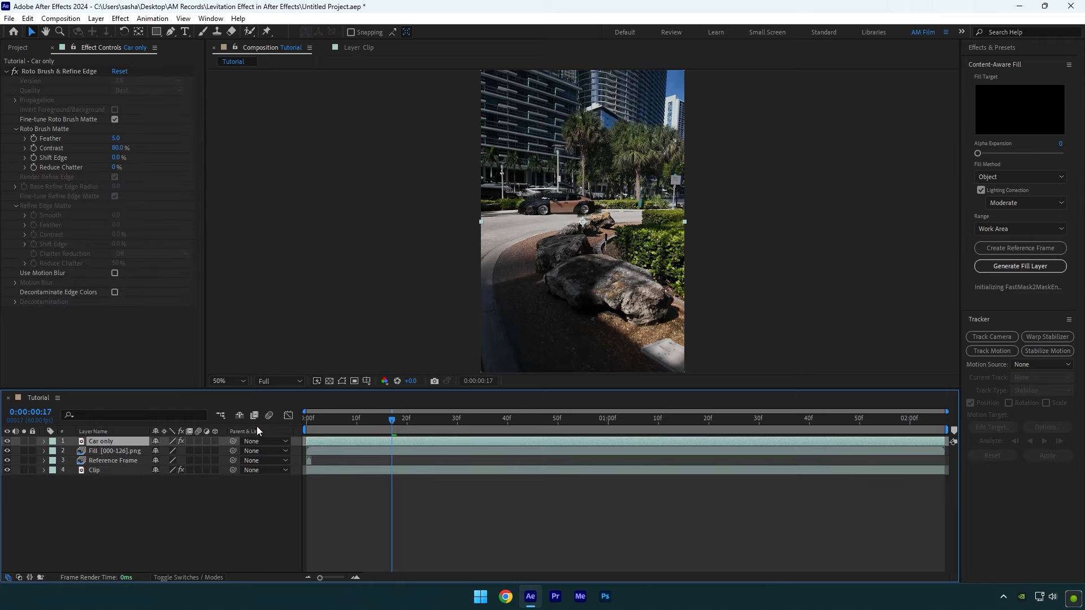
Add starting Position and Rotation keyframes to the Car only layer at frame 0 and reveal both animated properties.
drag(392, 425, 280, 425)
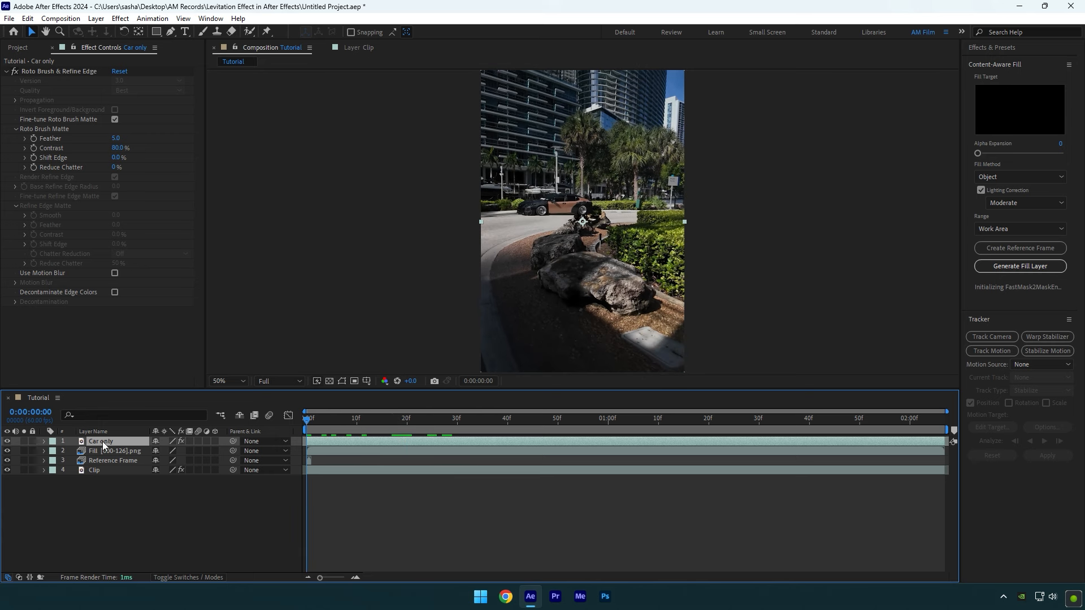
key(p)
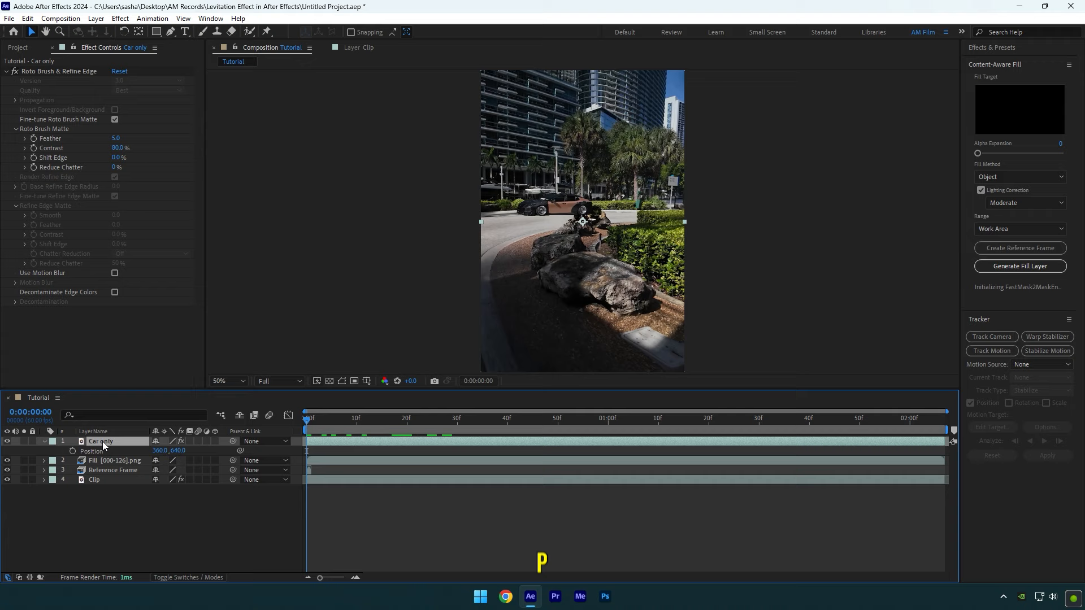
click(72, 451)
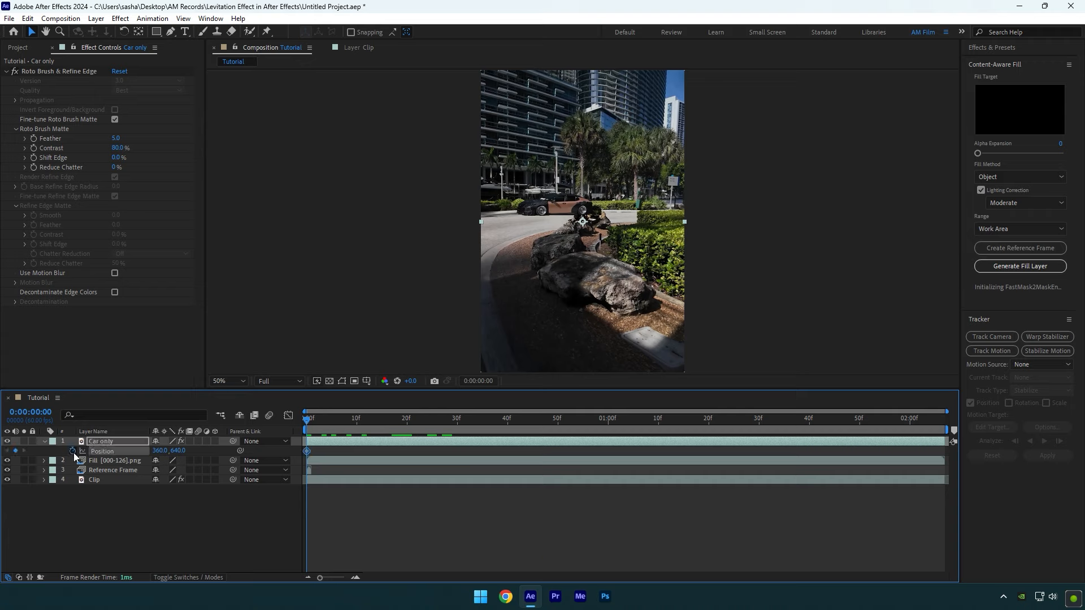
key(r)
click(72, 451)
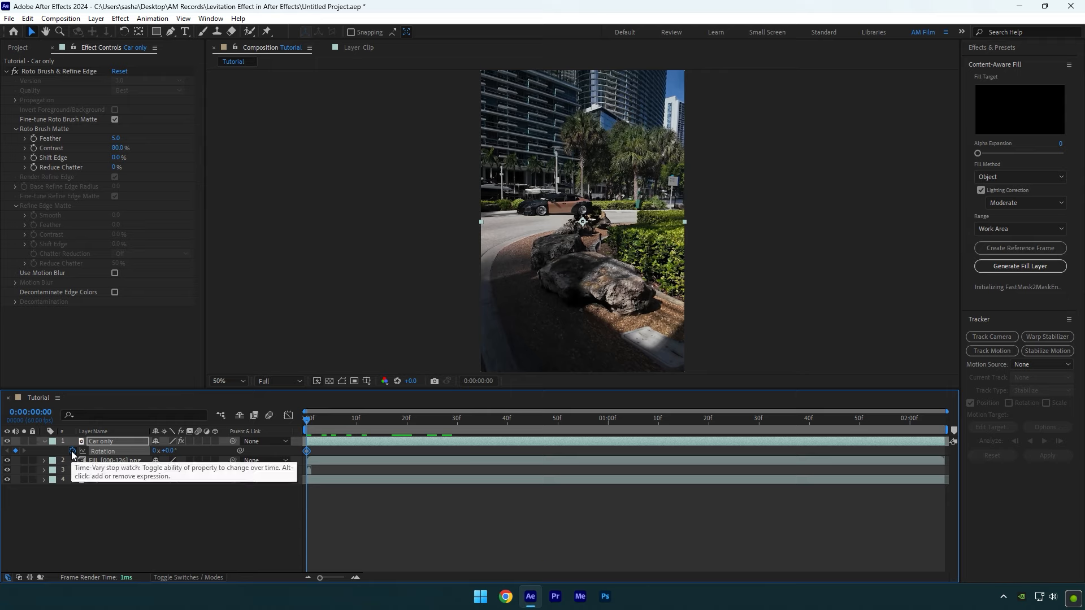
key(u)
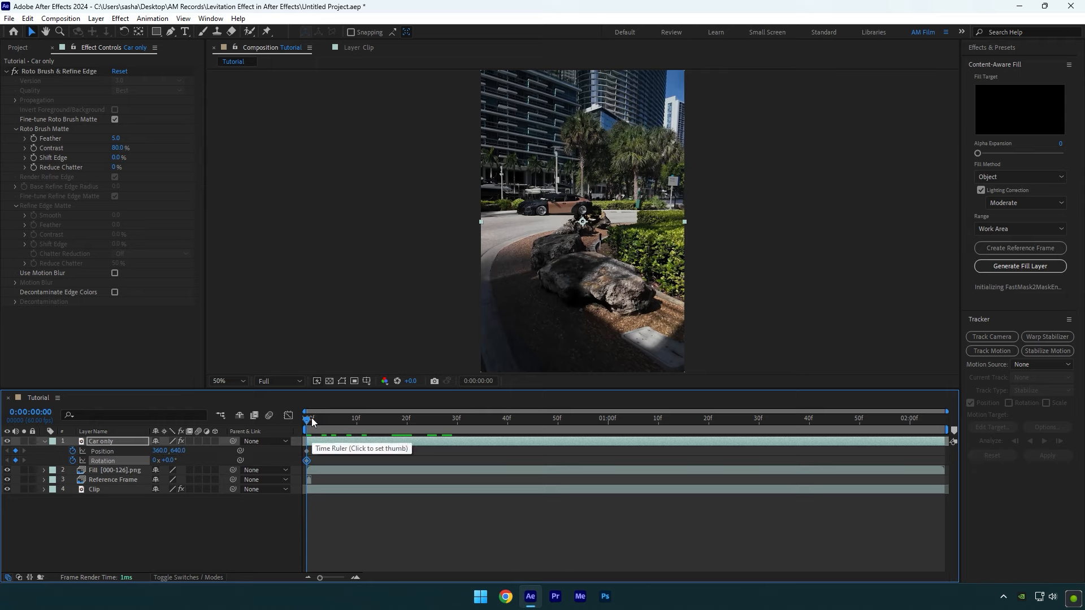
At frame 14, raise the Car only layer to position 356, 418 and tilt it slightly clockwise.
drag(312, 421, 379, 424)
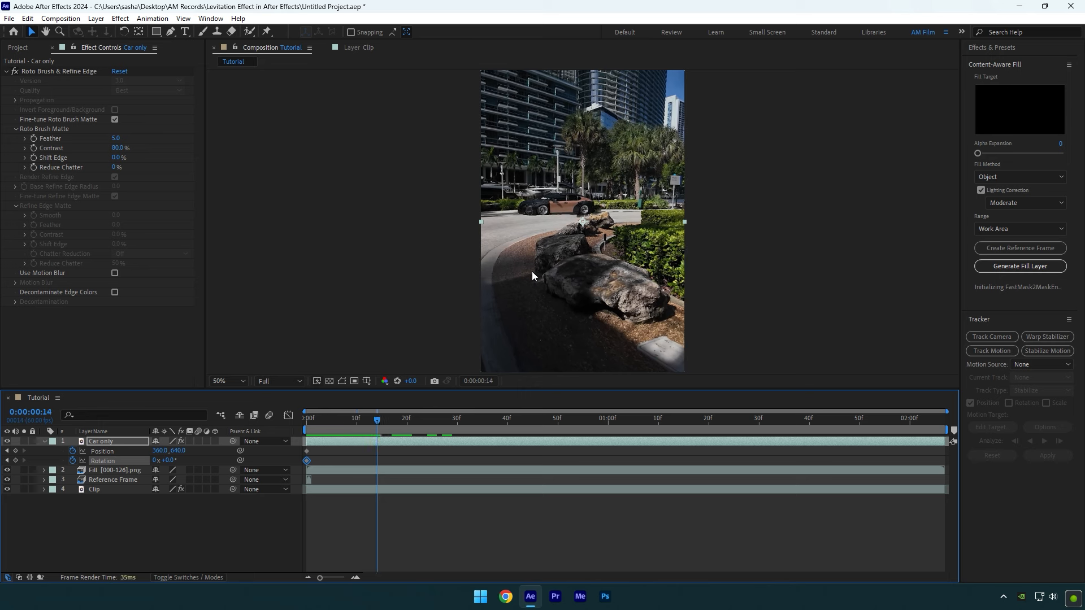
drag(563, 209, 564, 148)
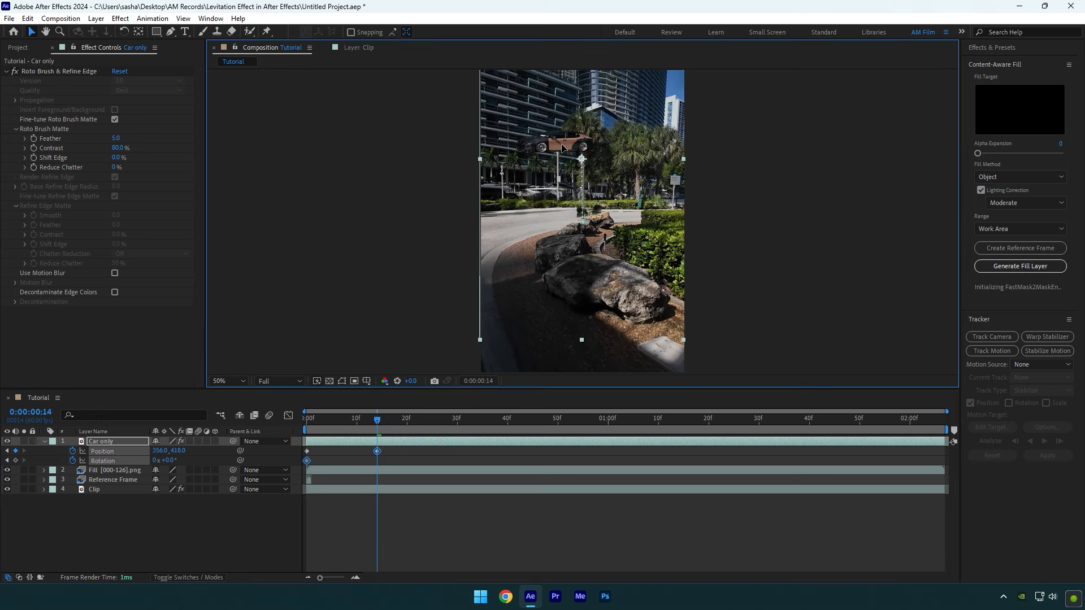
drag(166, 461, 172, 460)
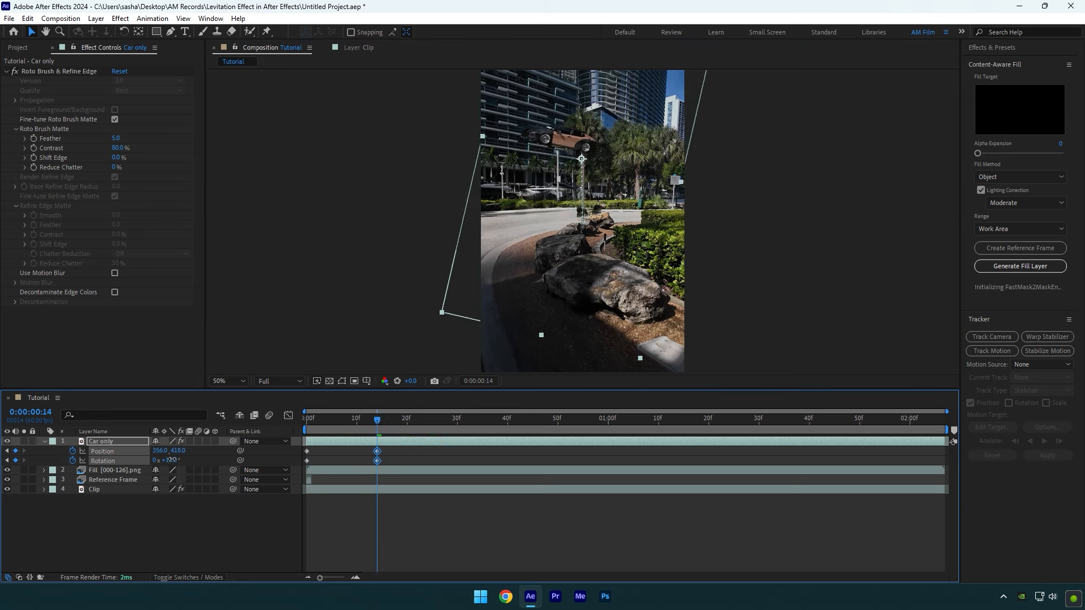
Preview the car's rise, delay its ending Position and Rotation keyframes to frame 50, and return to frame 0.
key(space)
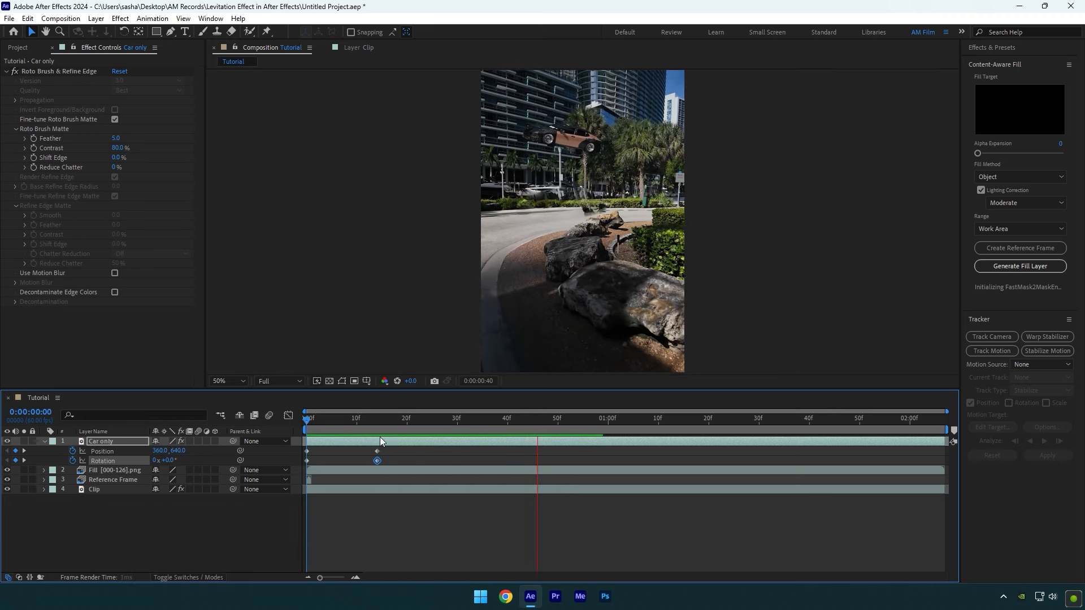
key(space)
drag(387, 451, 558, 461)
key(space)
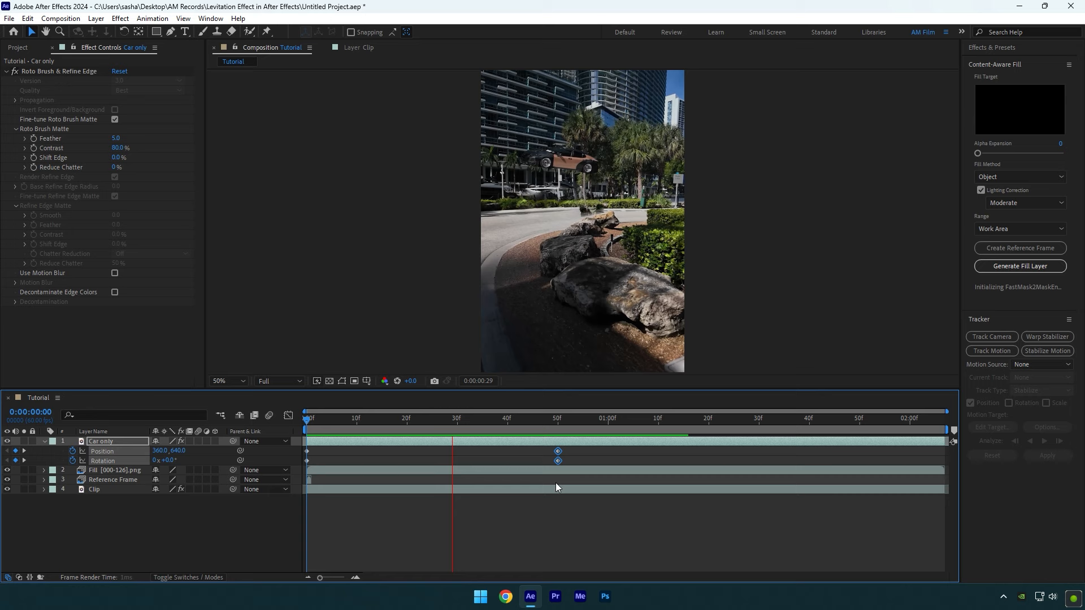
drag(617, 422, 270, 435)
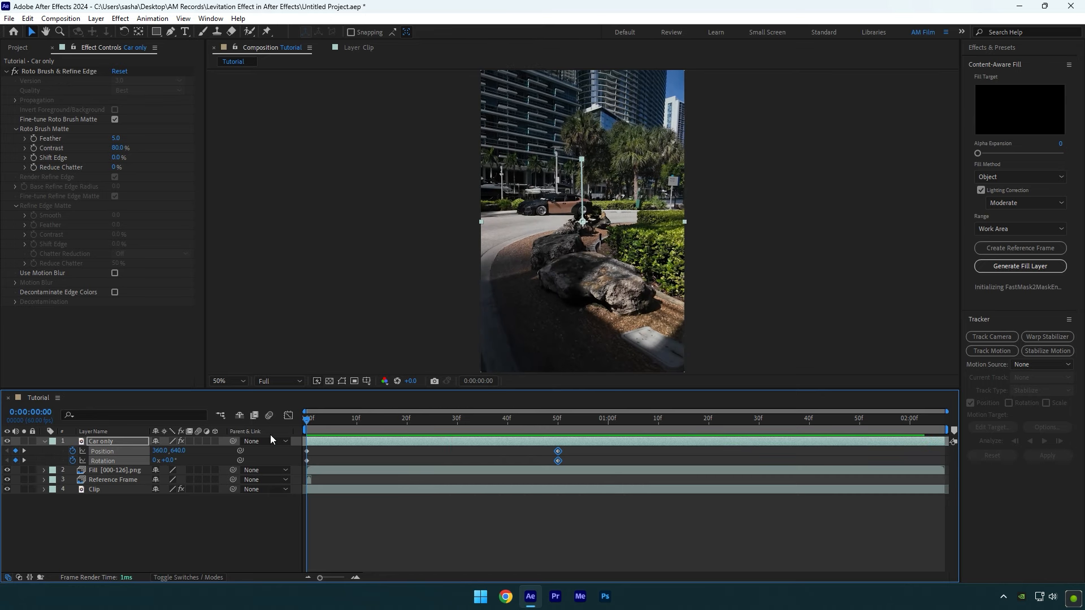
click(45, 441)
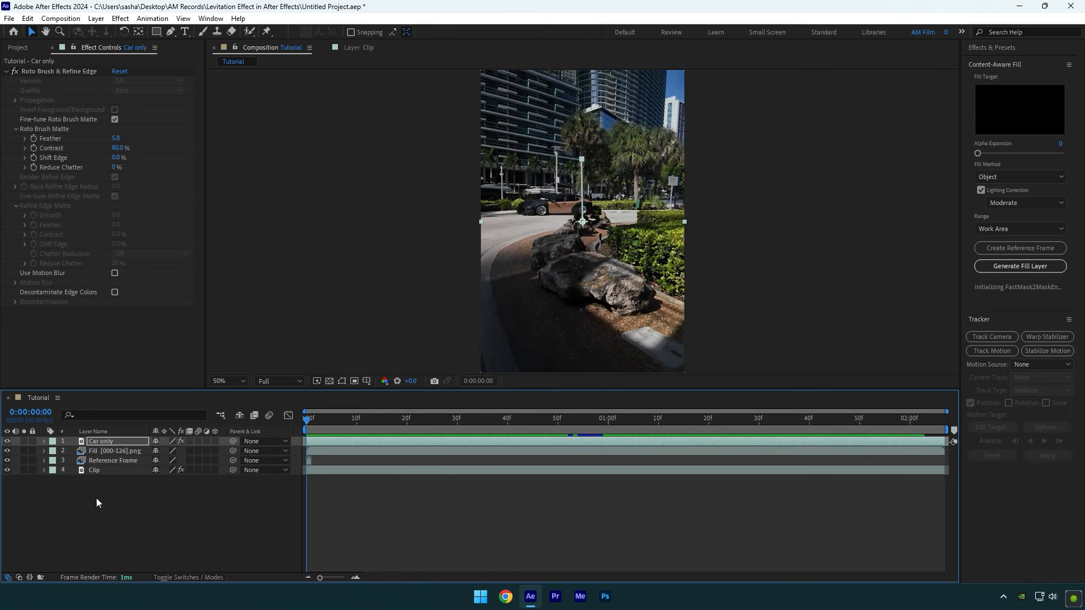
Create an adjustment layer above all the layers and apply the Turbulent Displace effect to it.
right_click(210, 519)
mouse_move(269, 387)
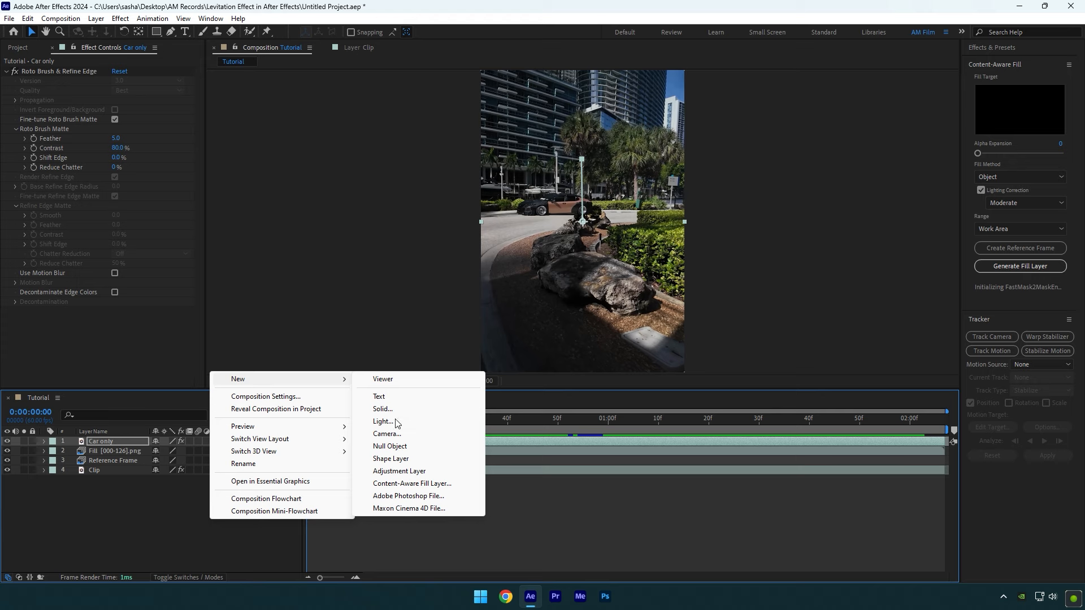
click(390, 471)
key(ctrl+space)
text(tur)
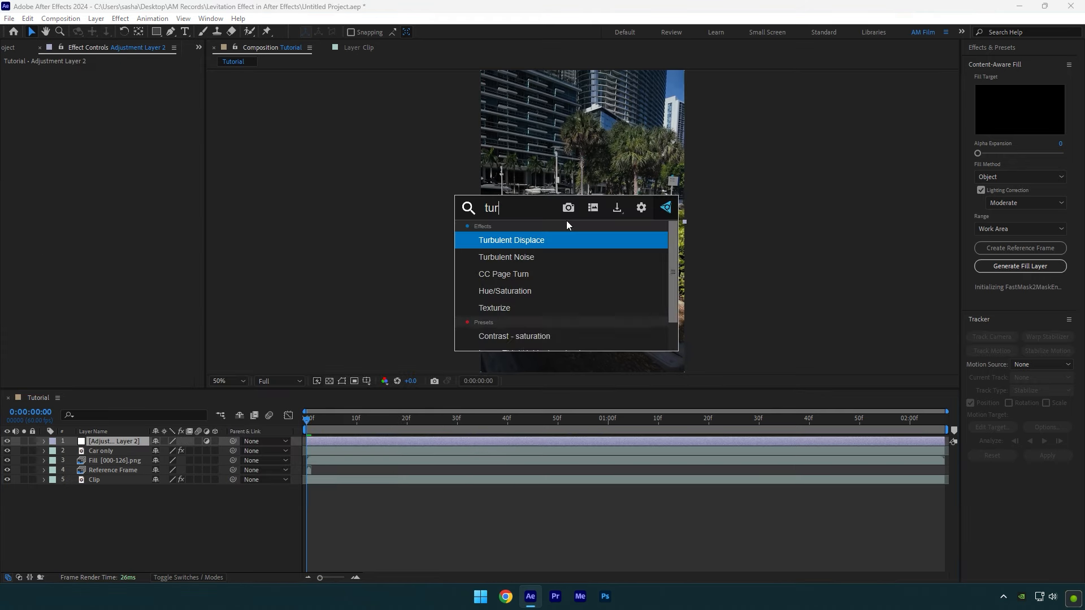
text(bu)
key(Return)
At frame 0, set Turbulent Displace Amount to 0 and Size to 2, and start keyframing Amount, Size and Evolution.
click(118, 91)
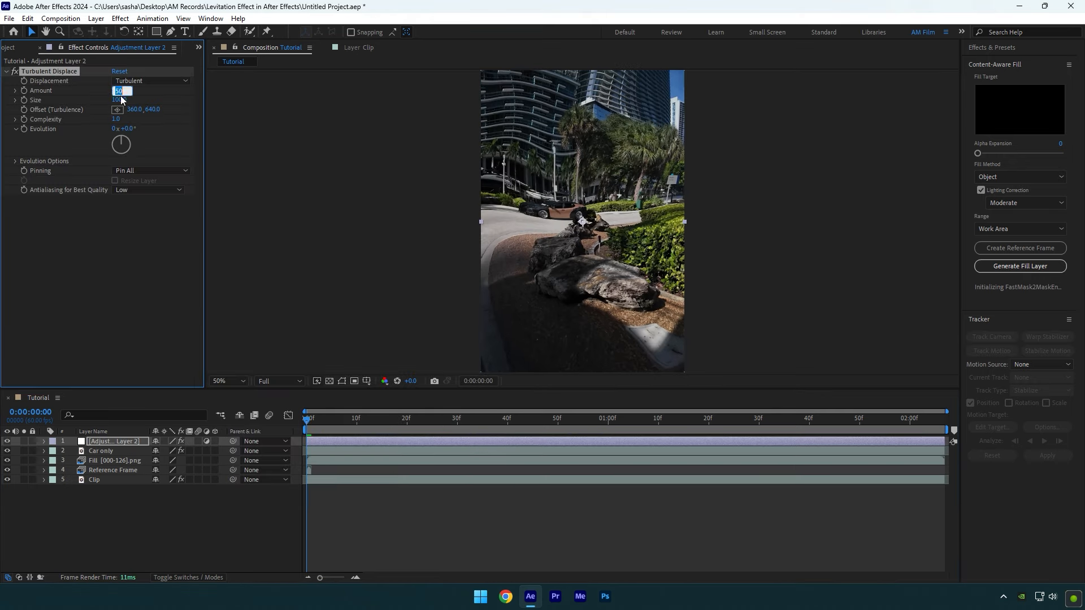
text(0)
click(121, 101)
text(0)
click(284, 425)
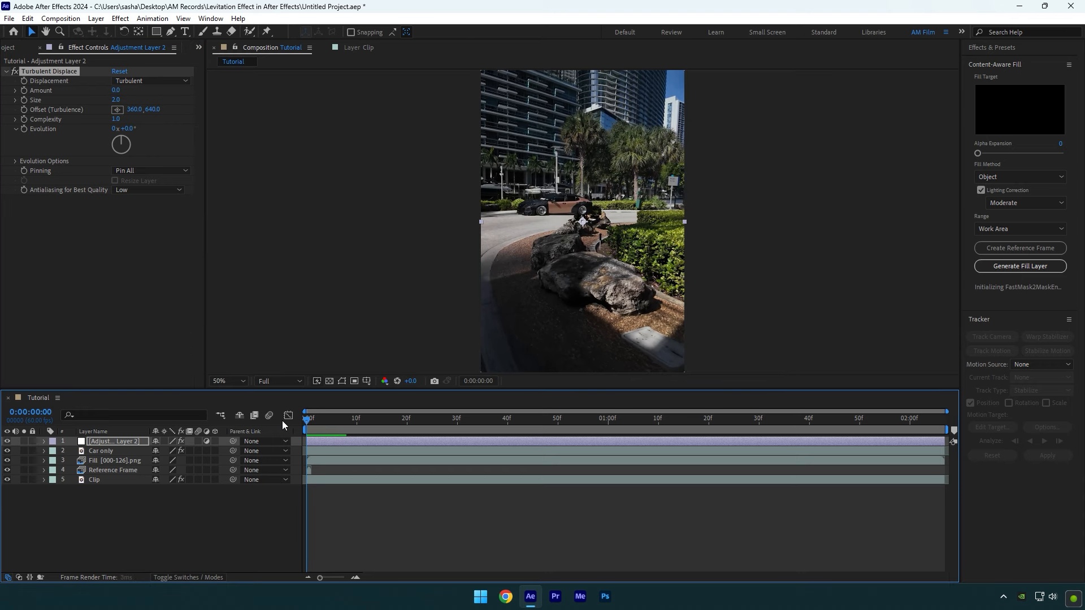
click(25, 91)
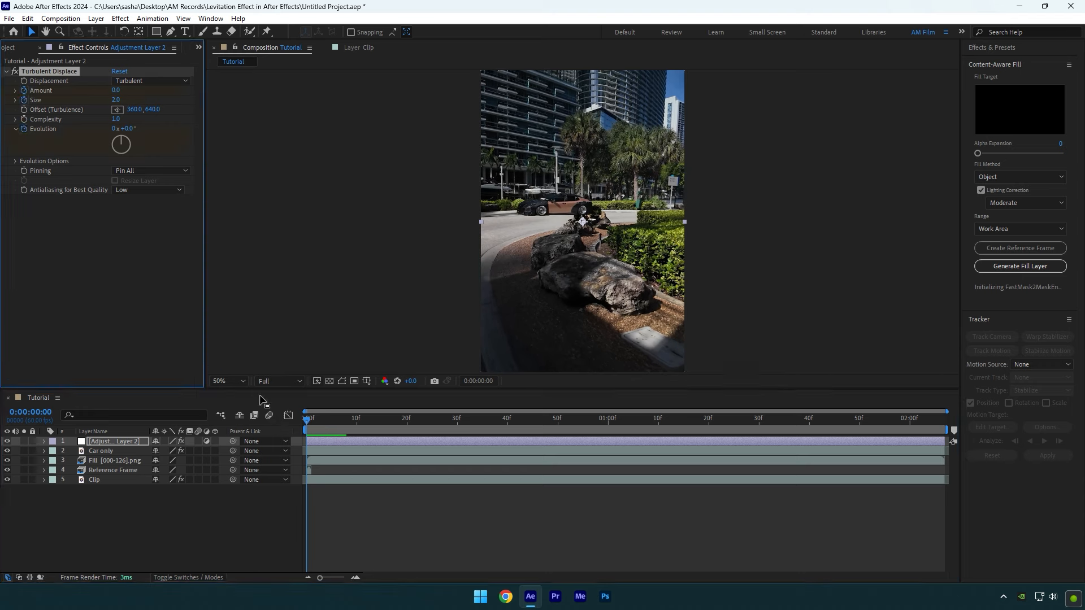
At frame 28, set both the Amount and the Size of Turbulent Displace to 25.
drag(310, 422, 450, 428)
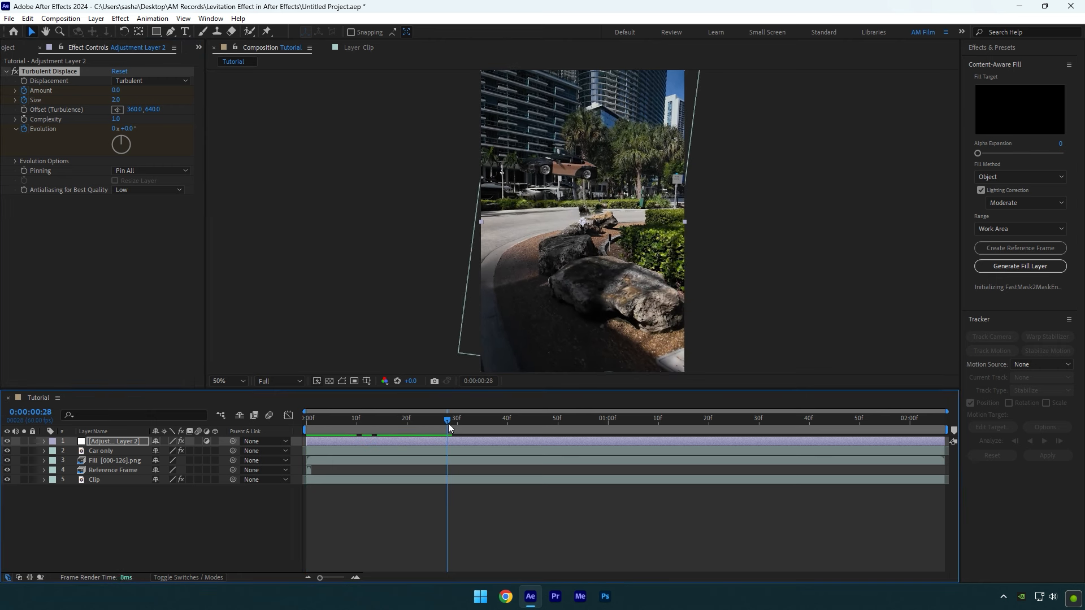
click(115, 91)
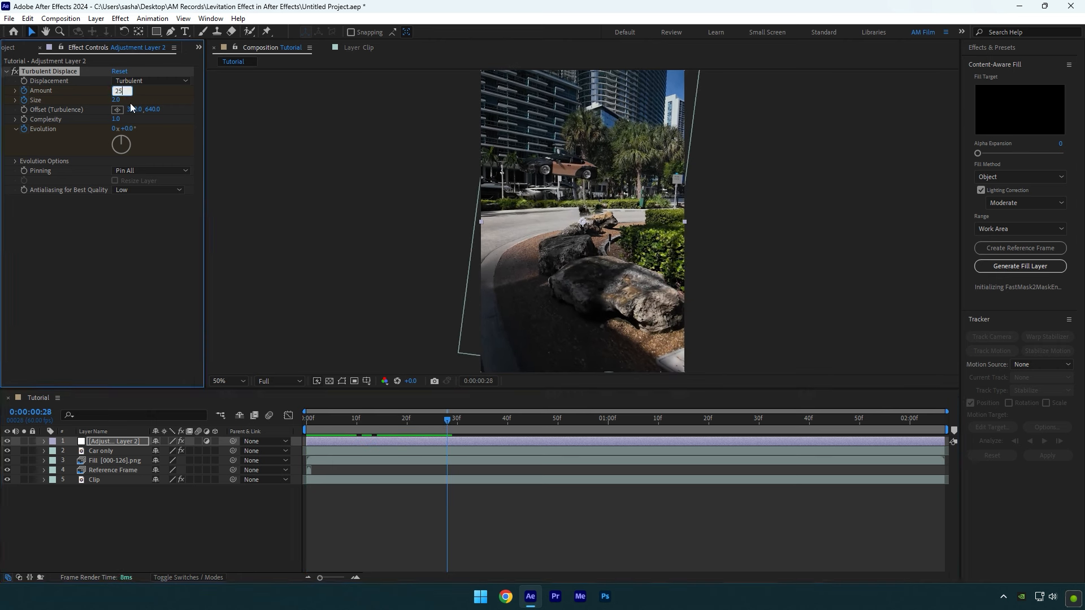
click(118, 101)
text(25)
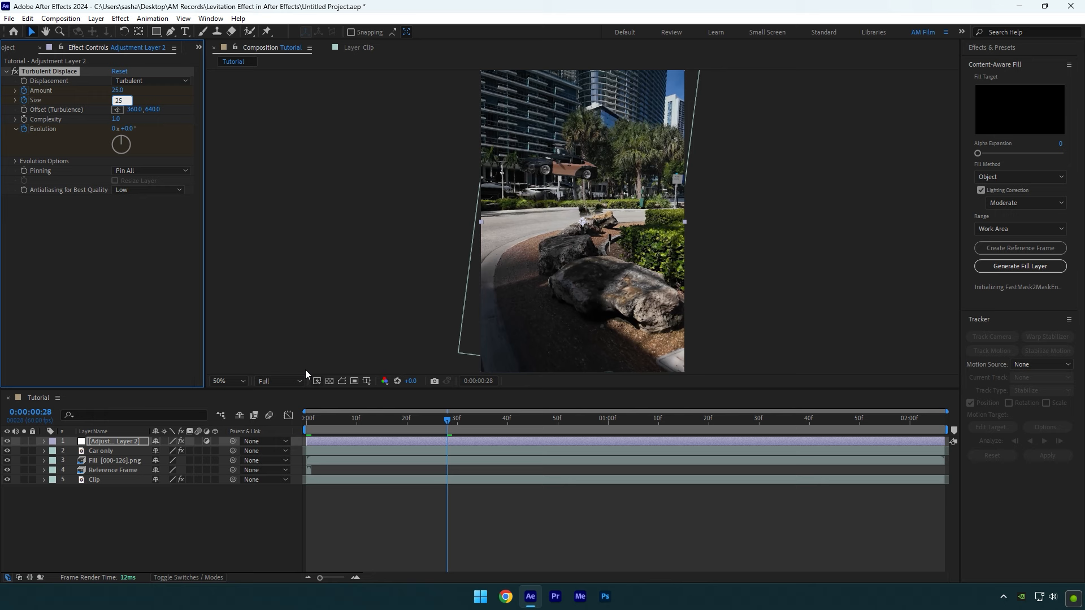
Copy the Amount and Size keyframes at frame 28 to 0:00:02:06, near the end of the composition.
drag(448, 420, 967, 439)
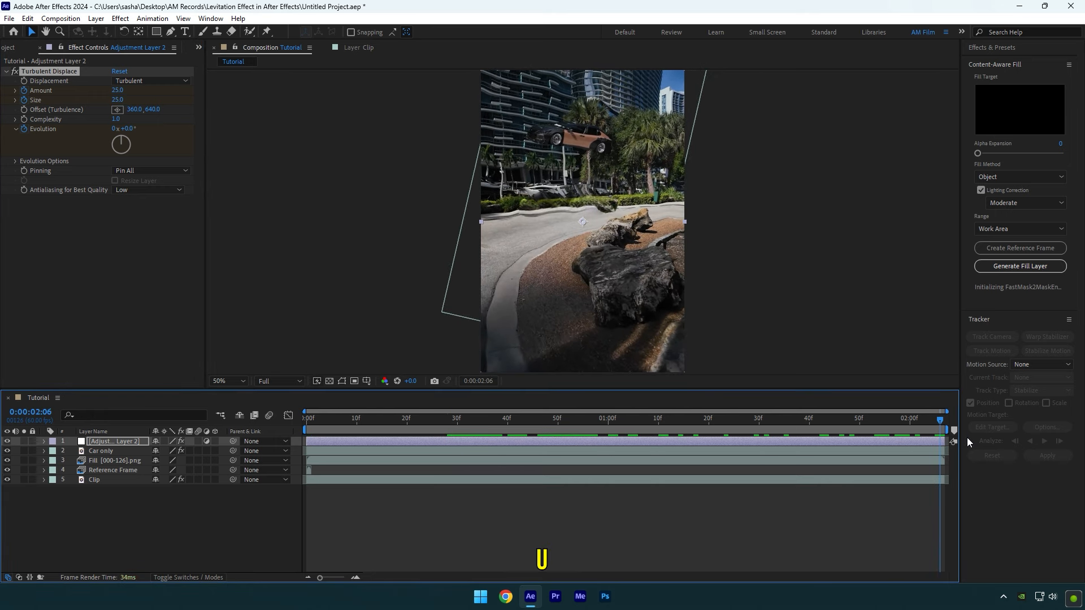
key(u)
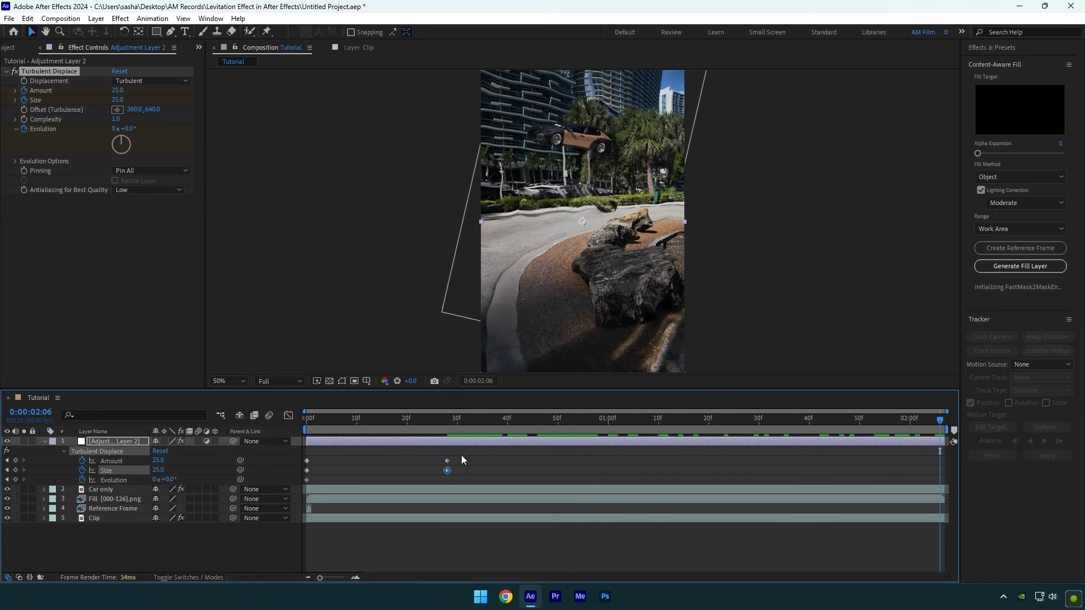
drag(461, 455, 445, 475)
key(ctrl+c)
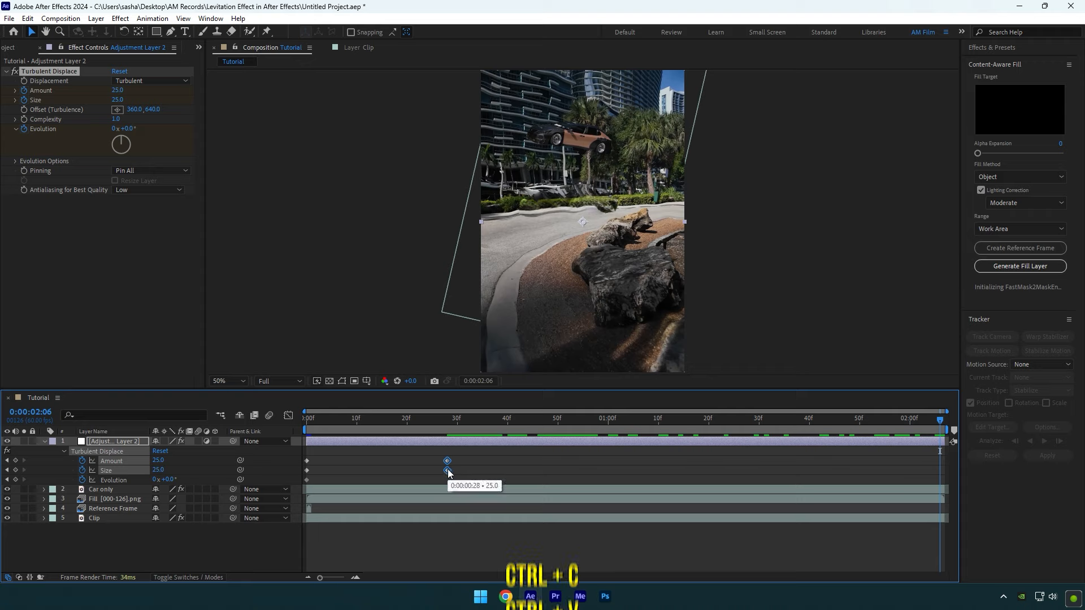
key(ctrl+v)
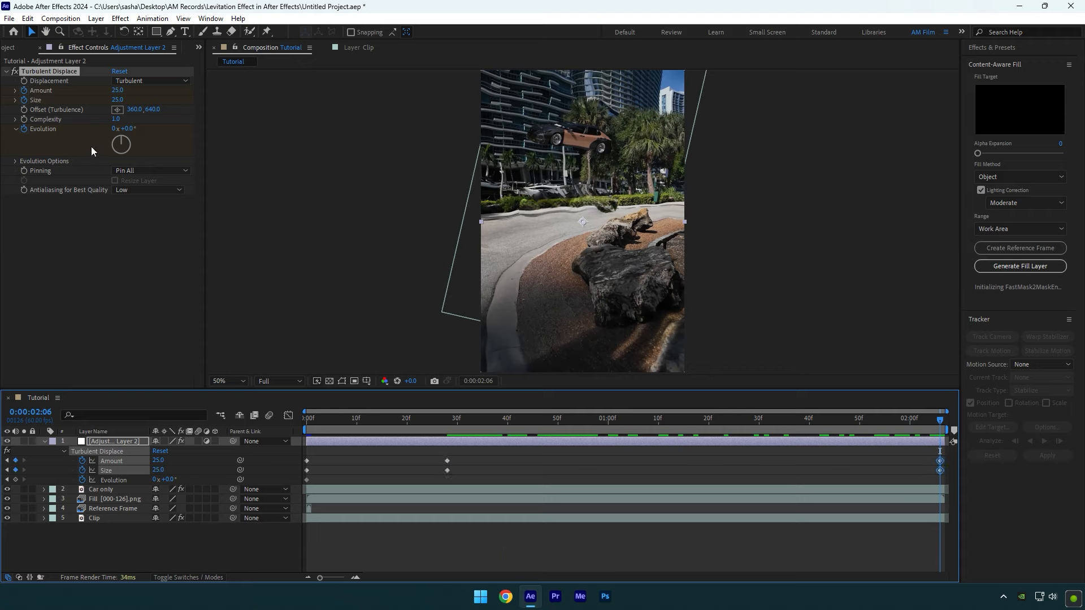
Set Evolution to 2 full revolutions at 0:00:02:06 and play back the distortion.
click(115, 128)
key(Return)
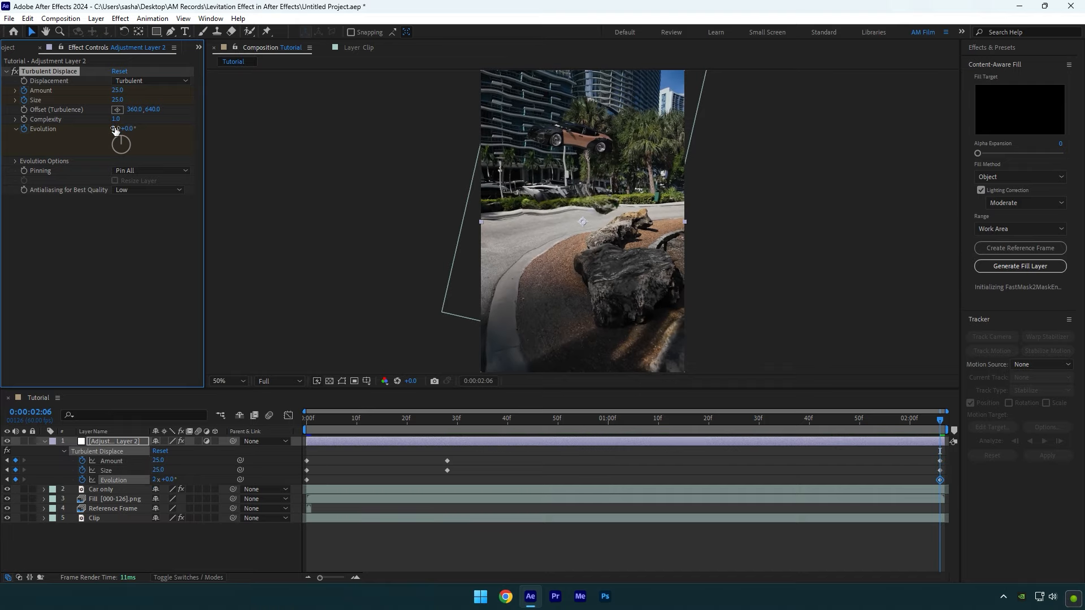
key(space)
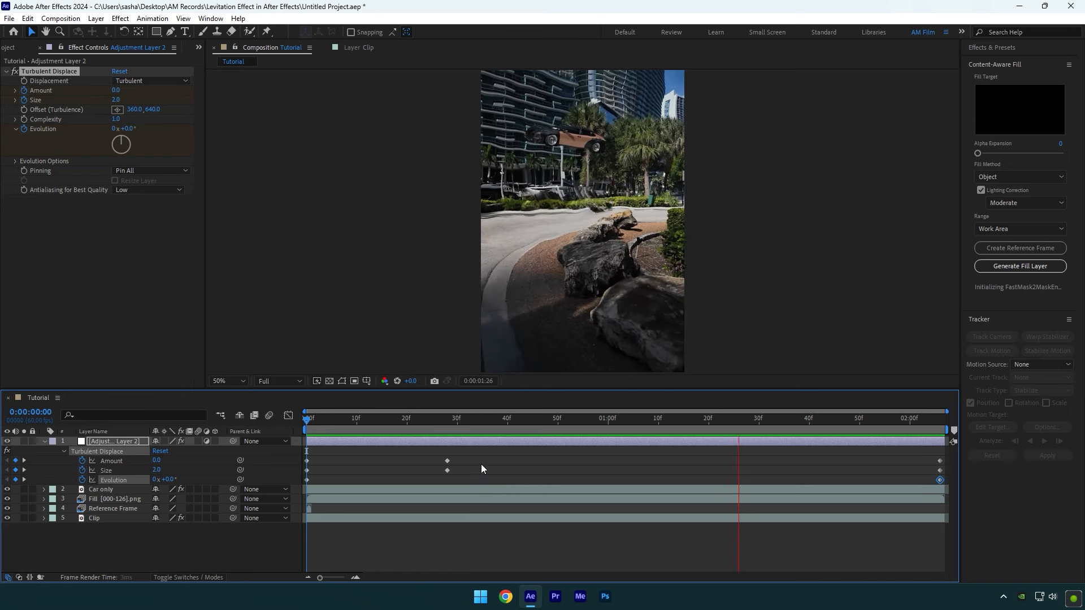
Apply Easy Ease In to the Amount and Size keyframes at frame 28 and preview from the start.
drag(464, 419, 458, 472)
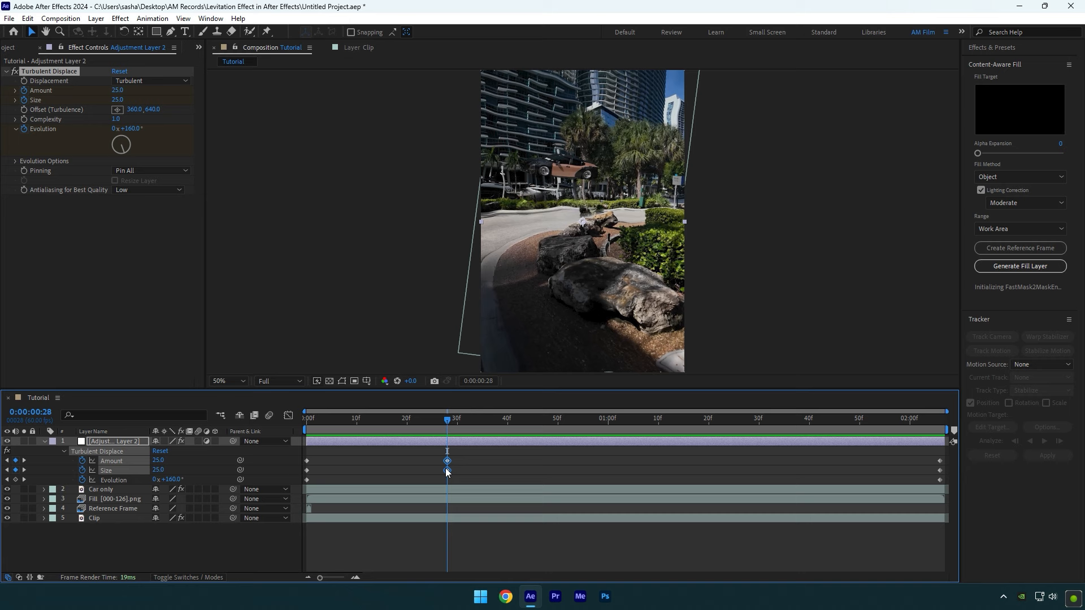
right_click(446, 468)
mouse_move(490, 461)
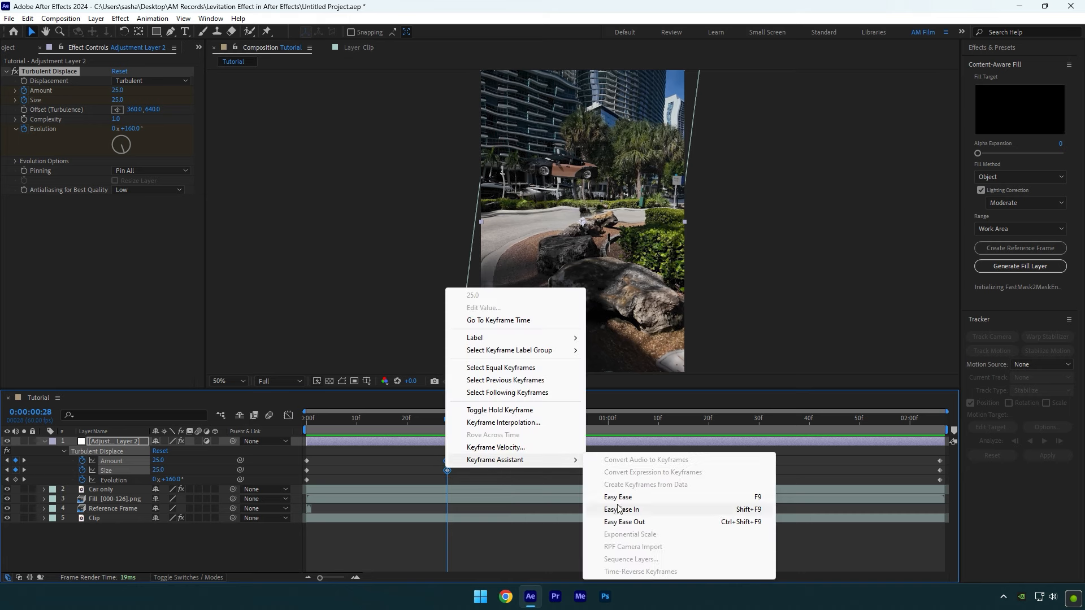
click(649, 510)
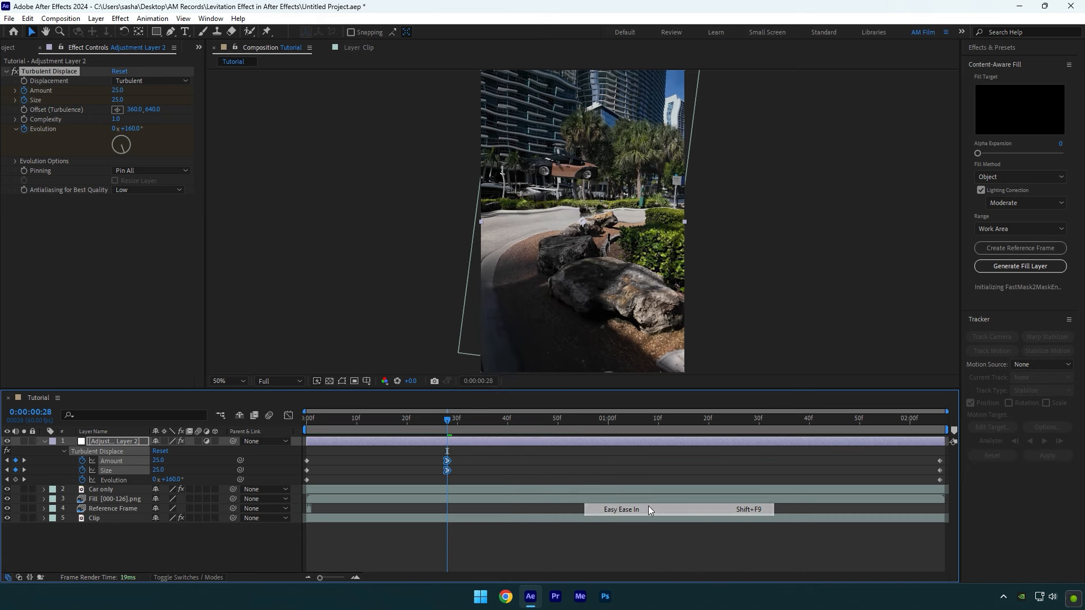
click(544, 480)
key(Home)
key(space)
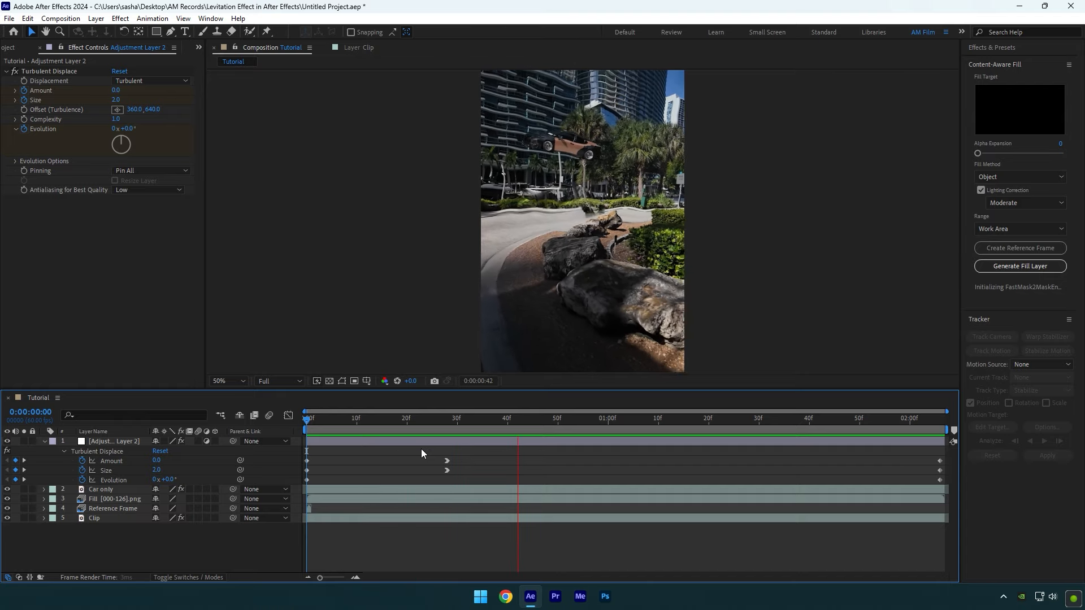
Move the eased Amount and Size keyframes earlier to about frame 15 and play back the result.
drag(310, 419, 366, 420)
drag(447, 469, 382, 473)
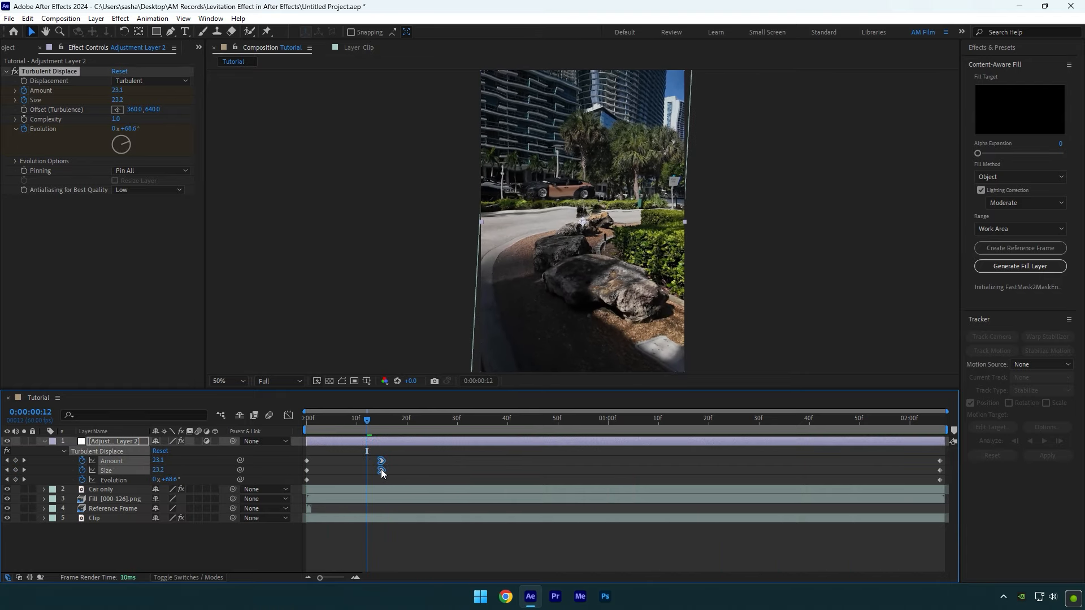
key(space)
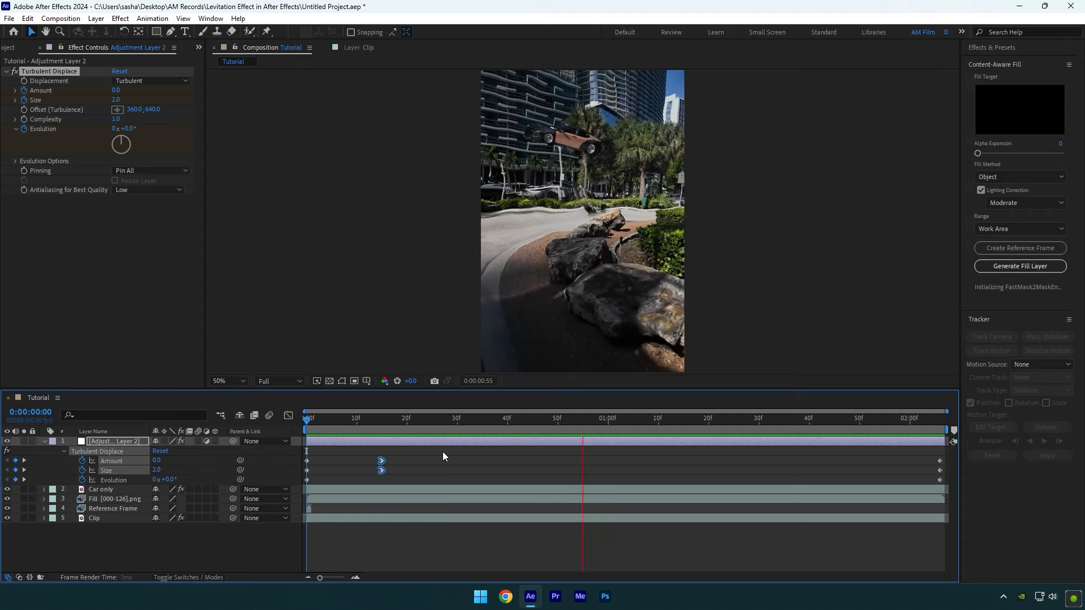
key(space)
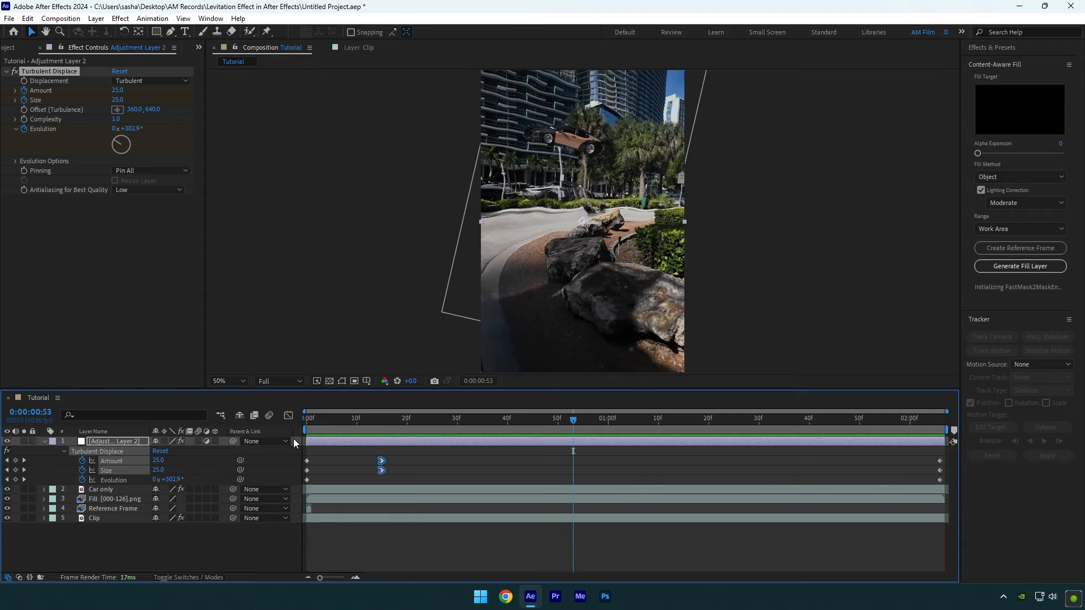
Collapse the adjustment layer, enable motion blur for it and the Car only layer, and preview from the start.
key(u)
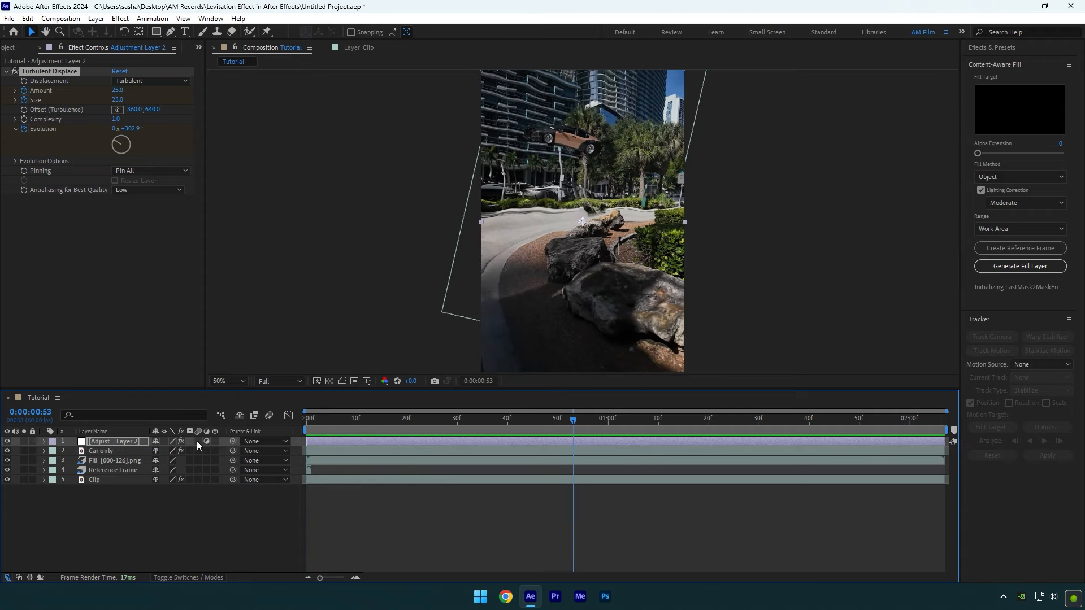
click(198, 440)
click(198, 450)
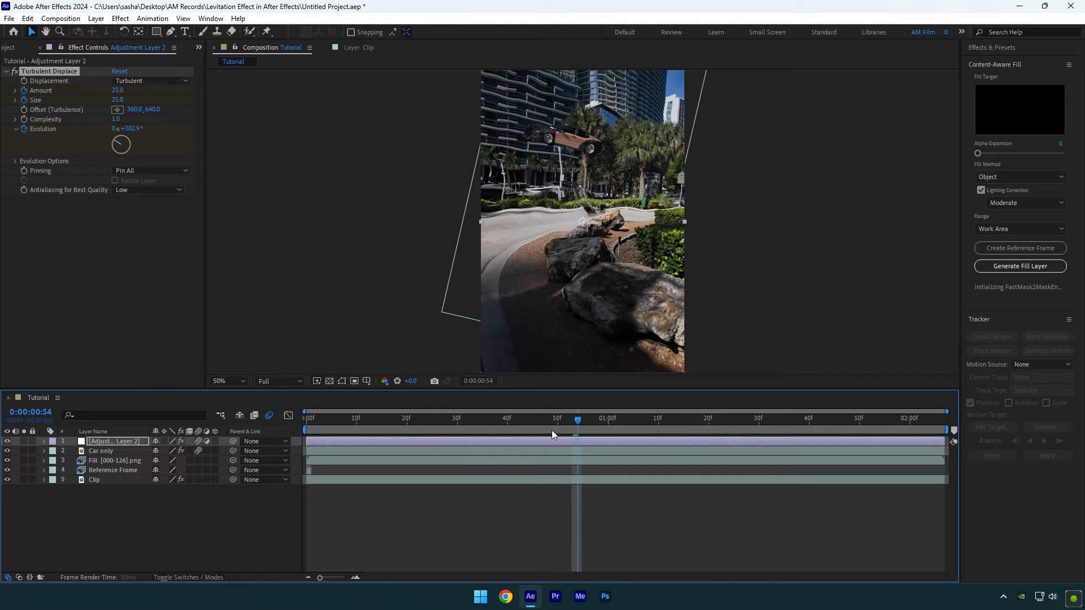
drag(551, 429, 353, 434)
key(space)
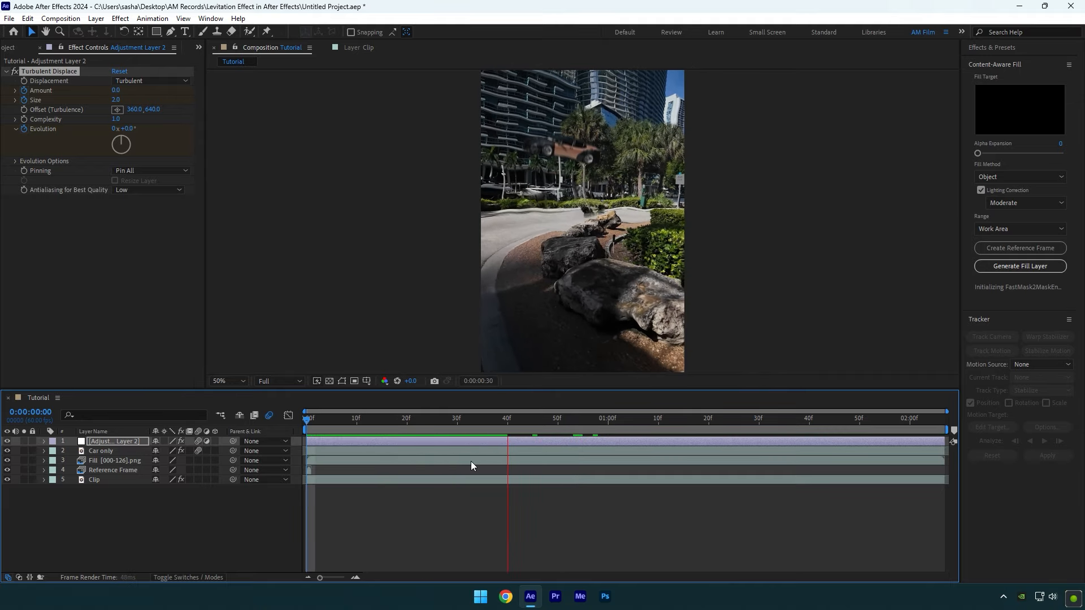